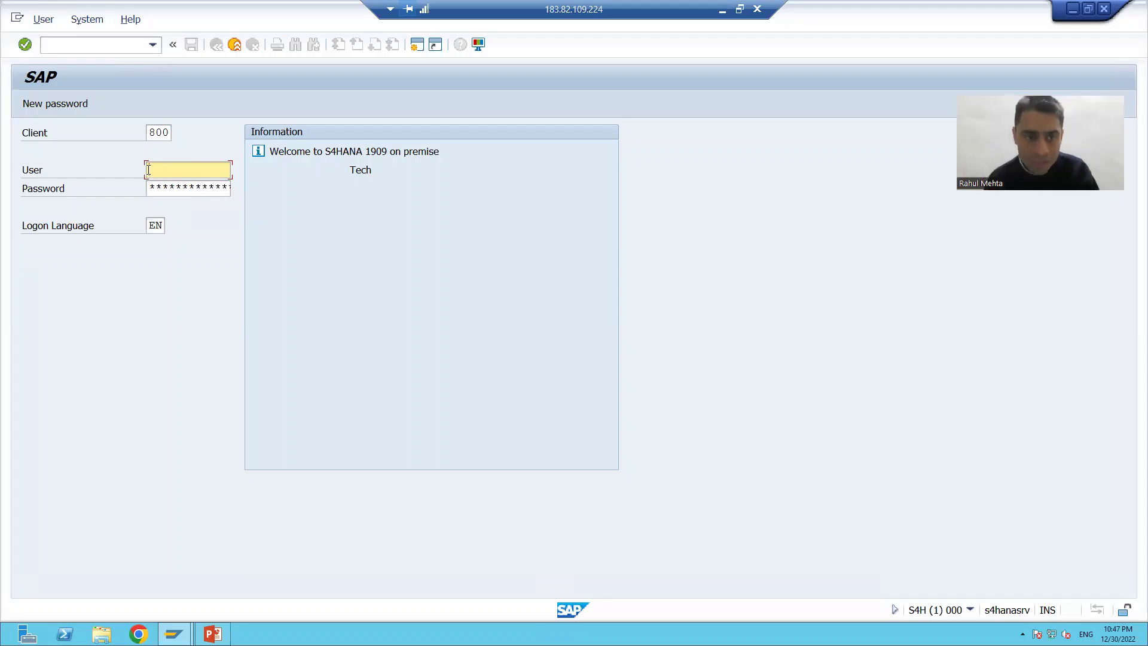
- Look through the logon screen's options menu, then close it
left_click(156, 186)
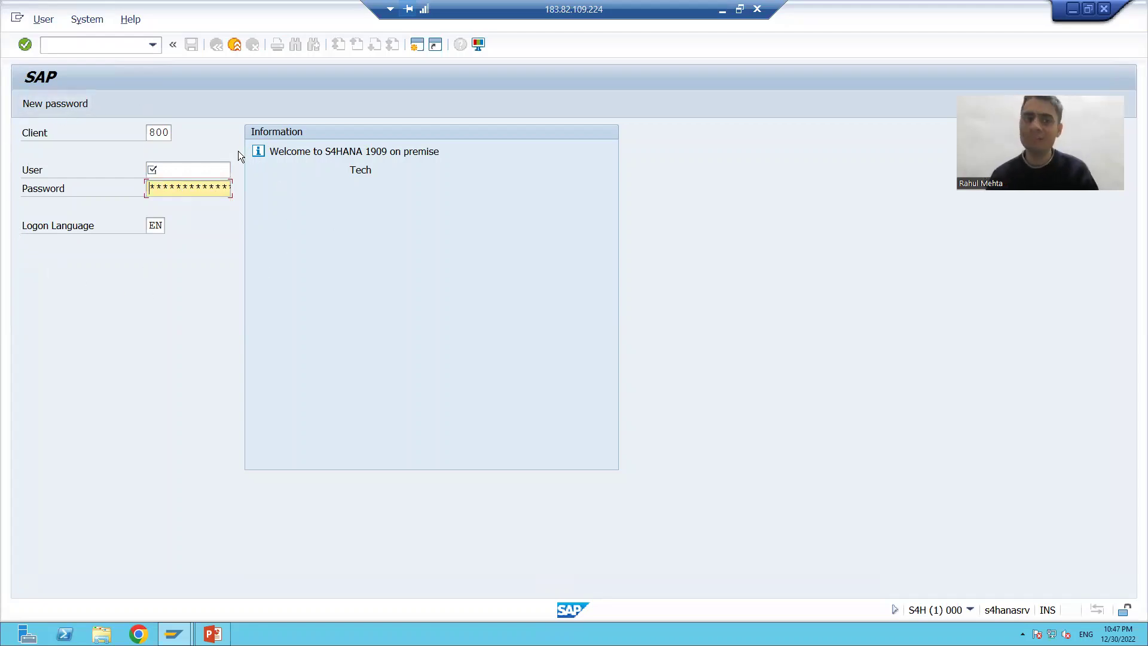
left_click(42, 19)
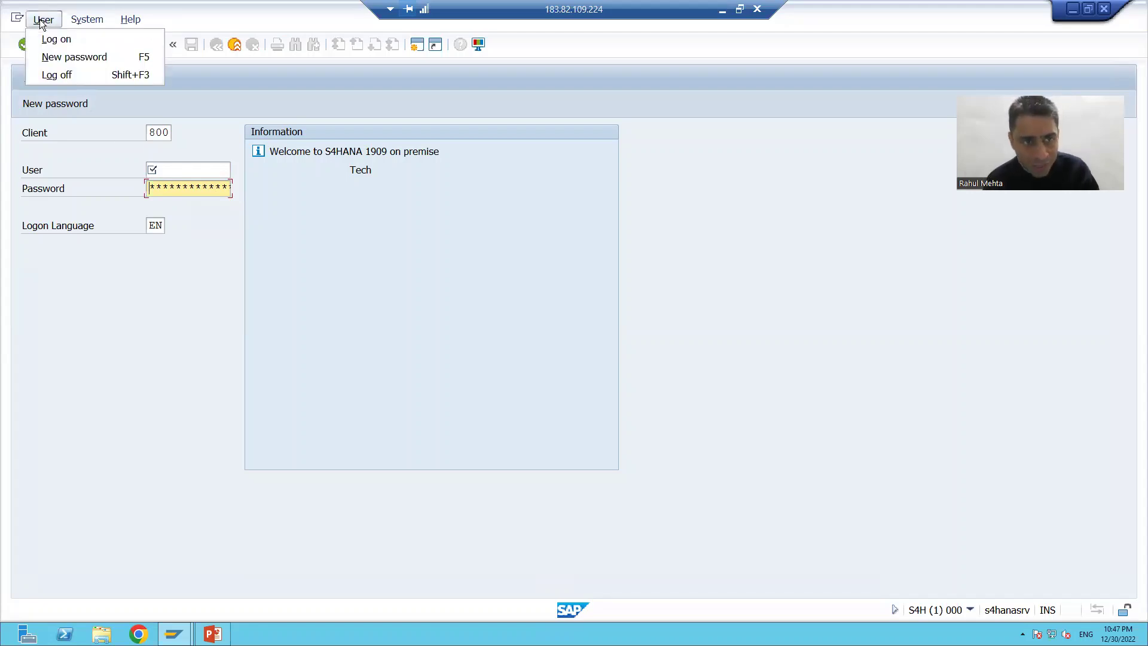
mouse_move(137, 20)
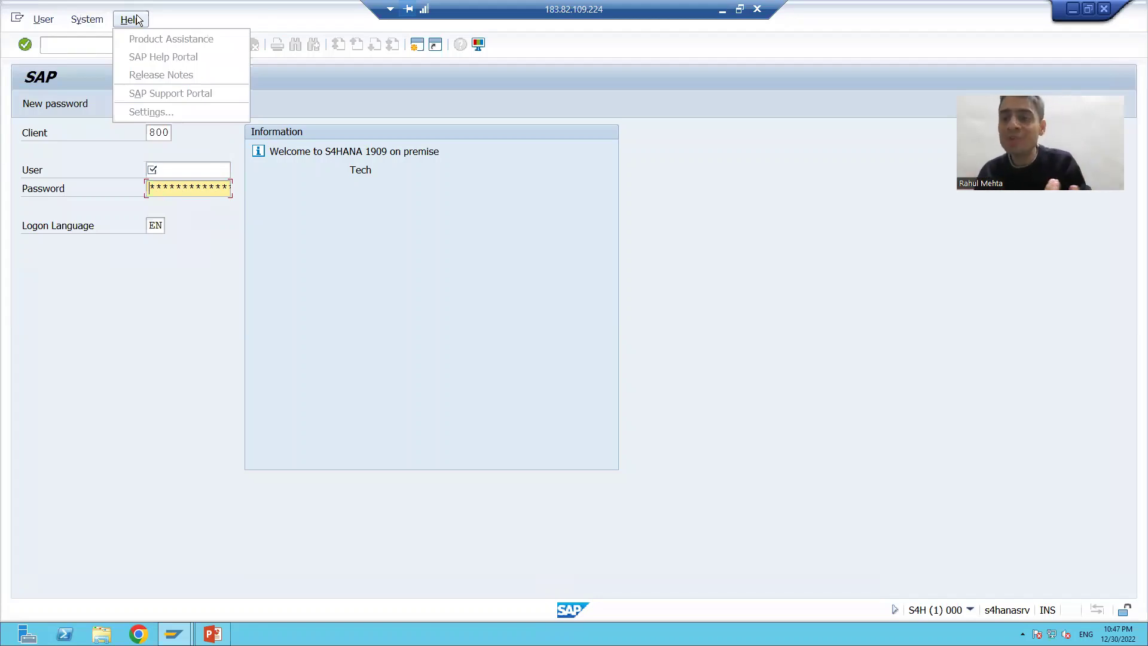
mouse_move(50, 21)
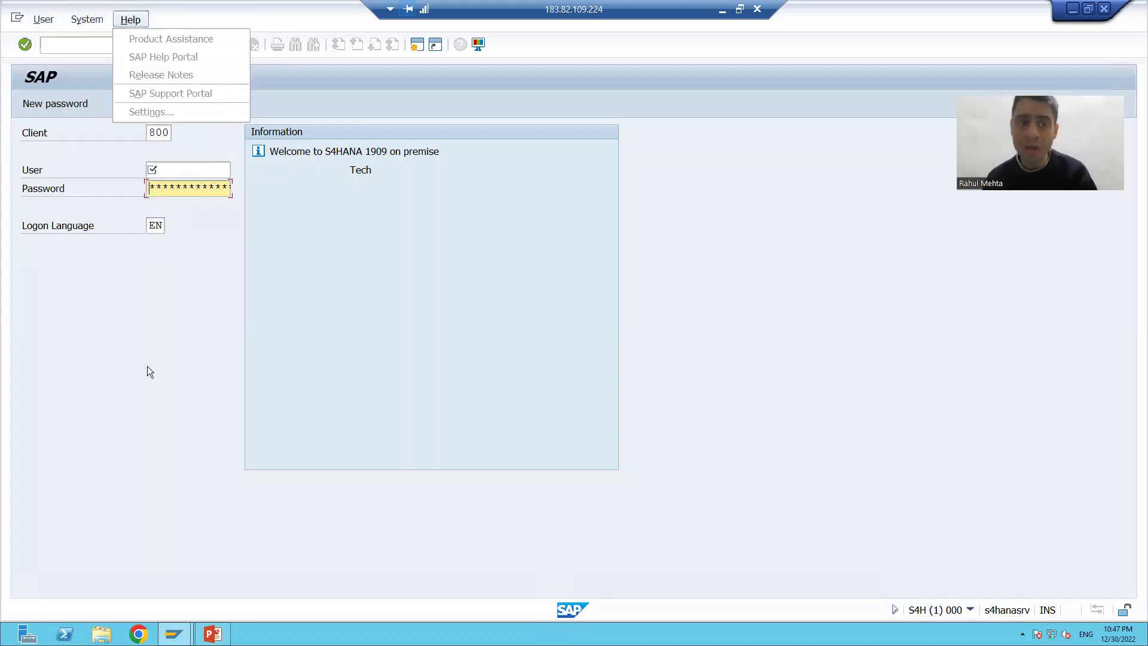
left_click(148, 350)
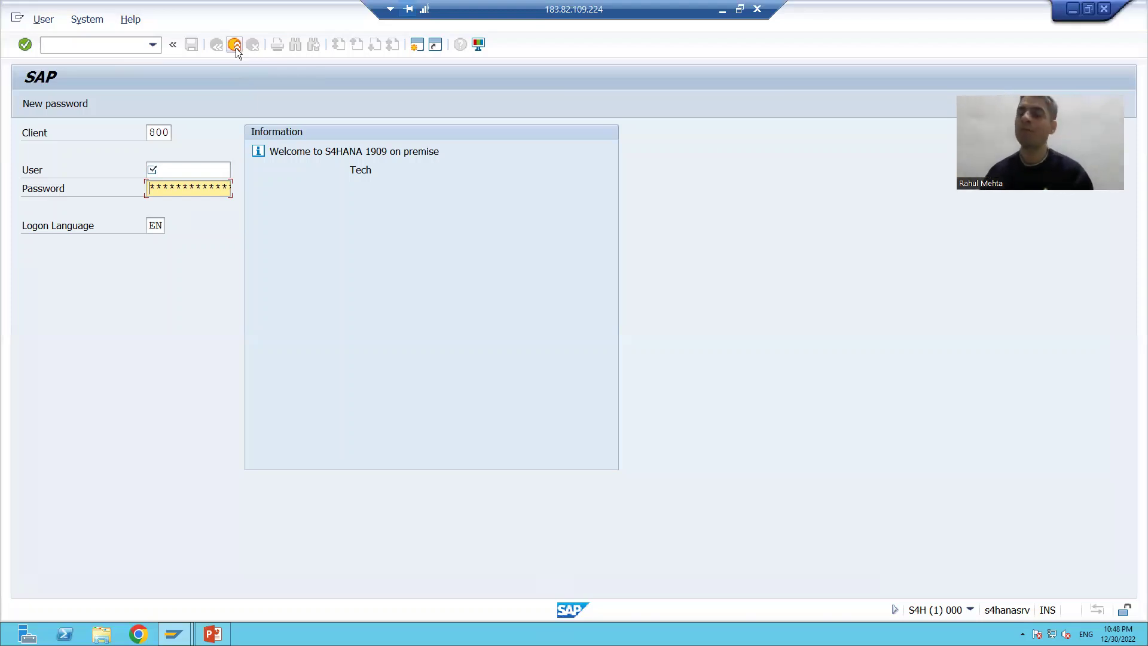
- Log on with the saved user name and password, then bring up the Elements of SAP GUI slide
left_click(174, 170)
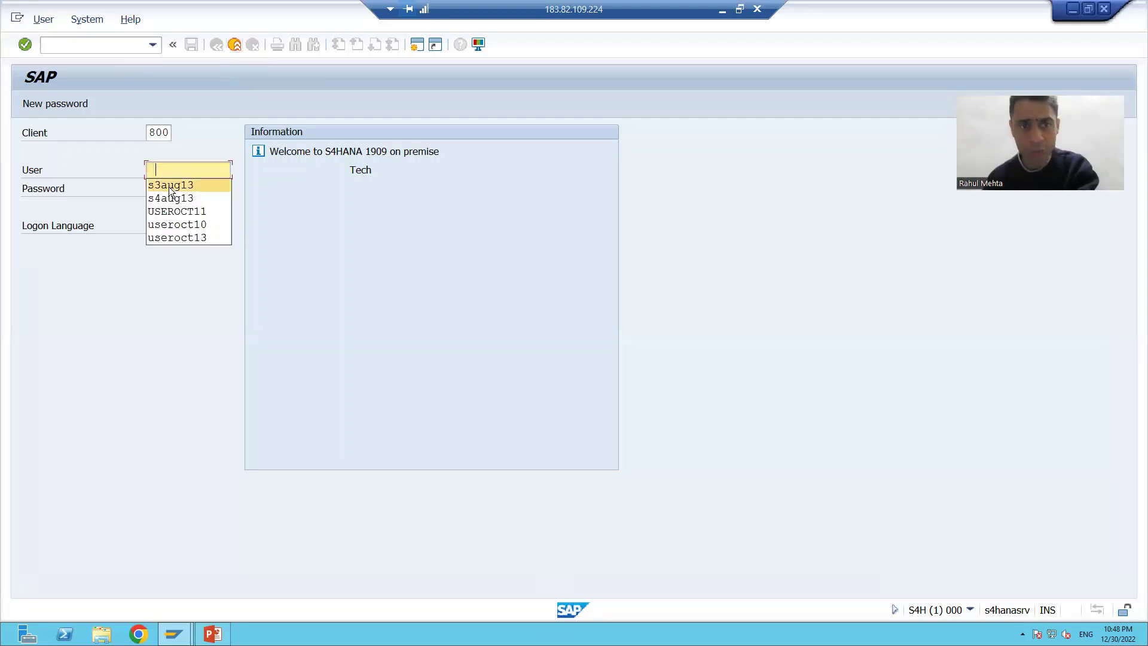
left_click(170, 186)
left_click(170, 189)
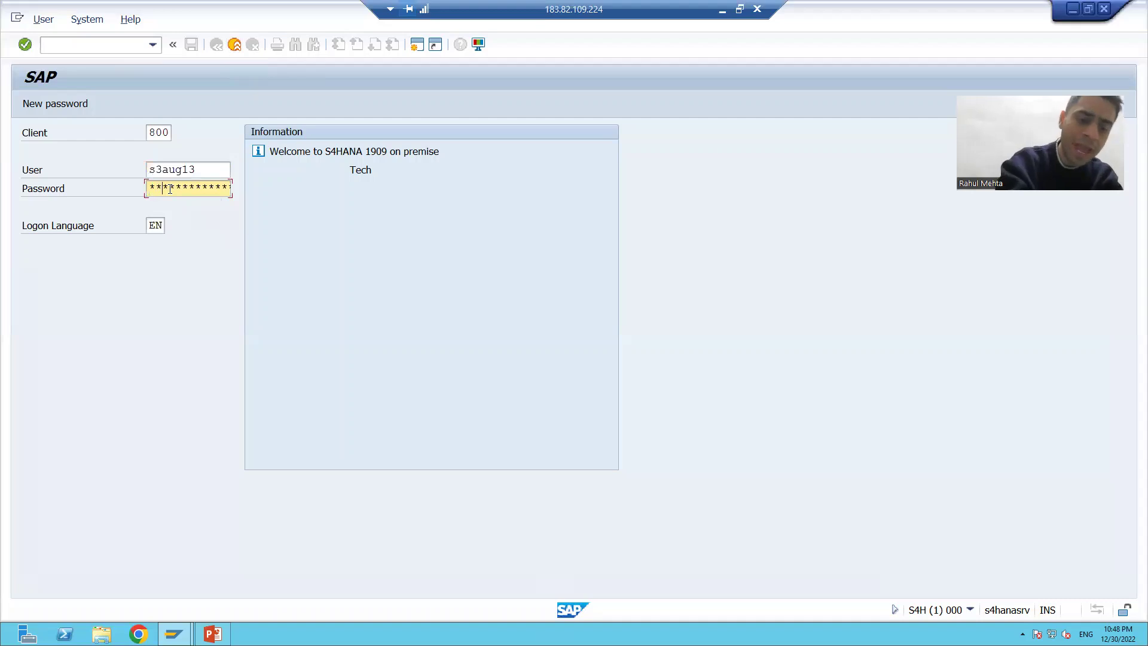
key("Right")
key("Right")
key("Right")
key("Return")
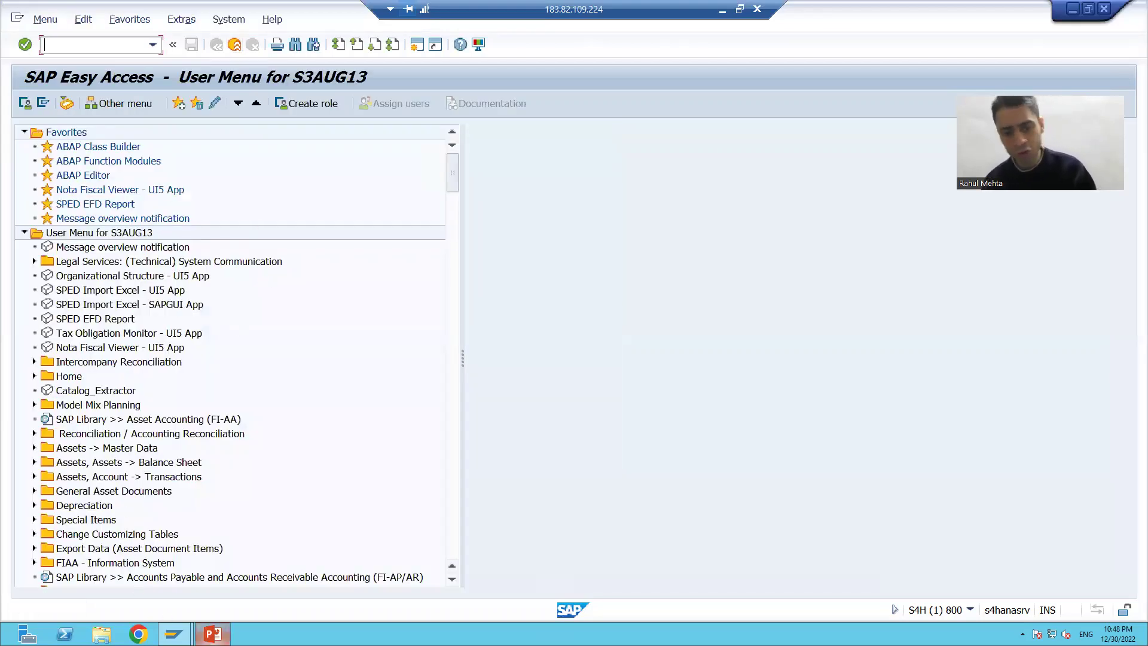
left_click(214, 633)
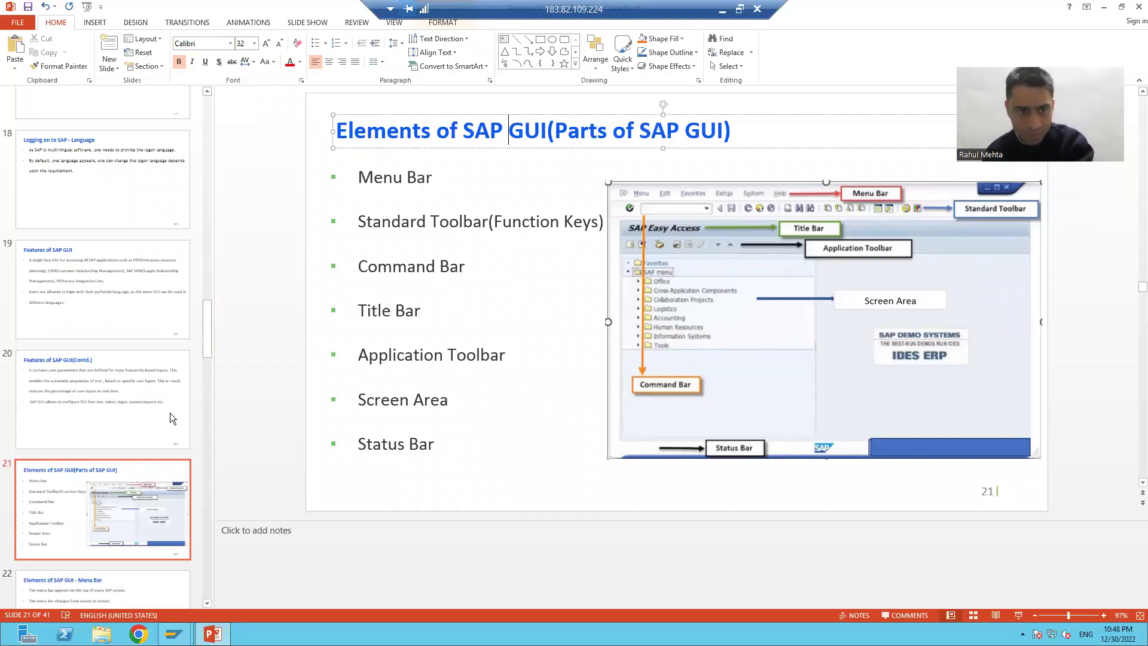
mouse_move(173, 633)
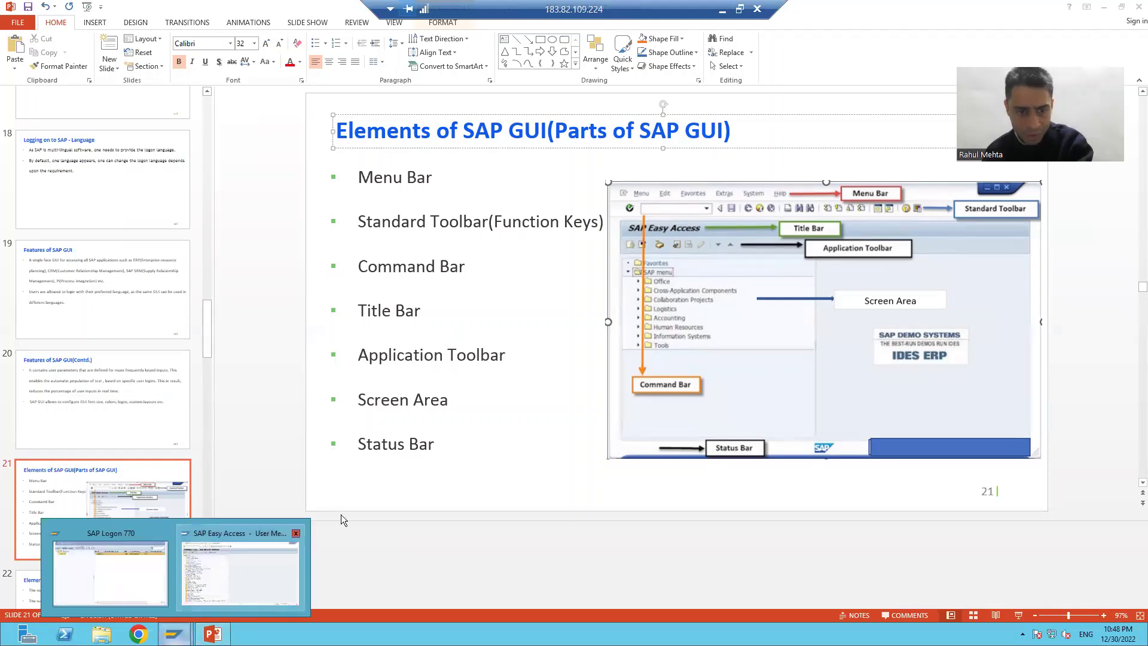
left_click(263, 577)
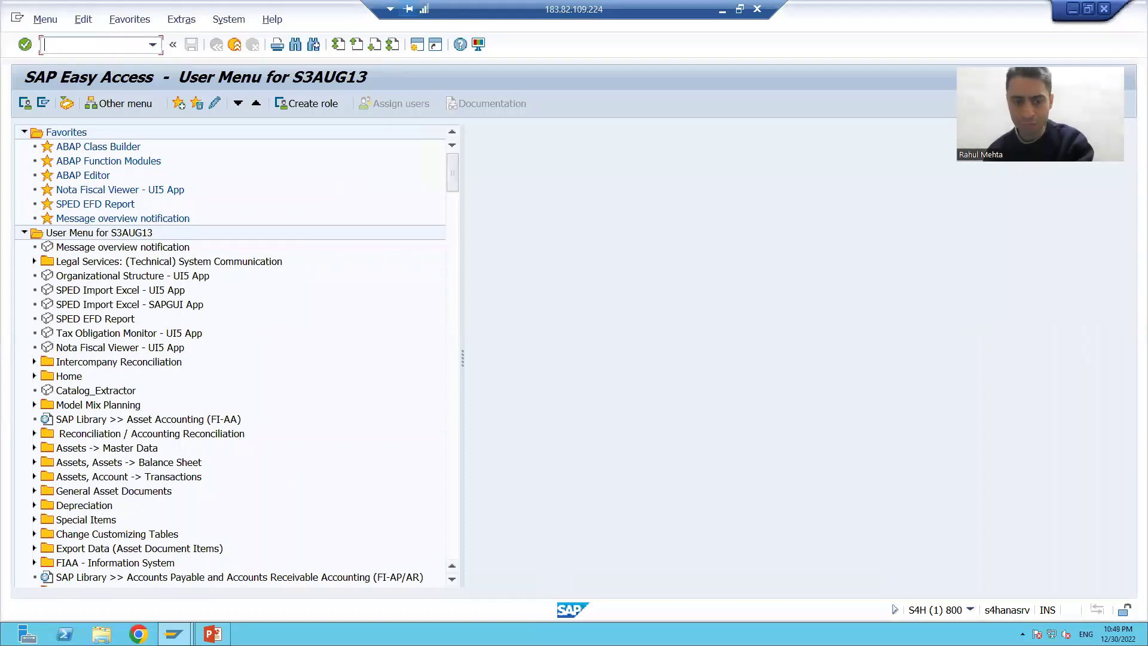
key("alt+Tab")
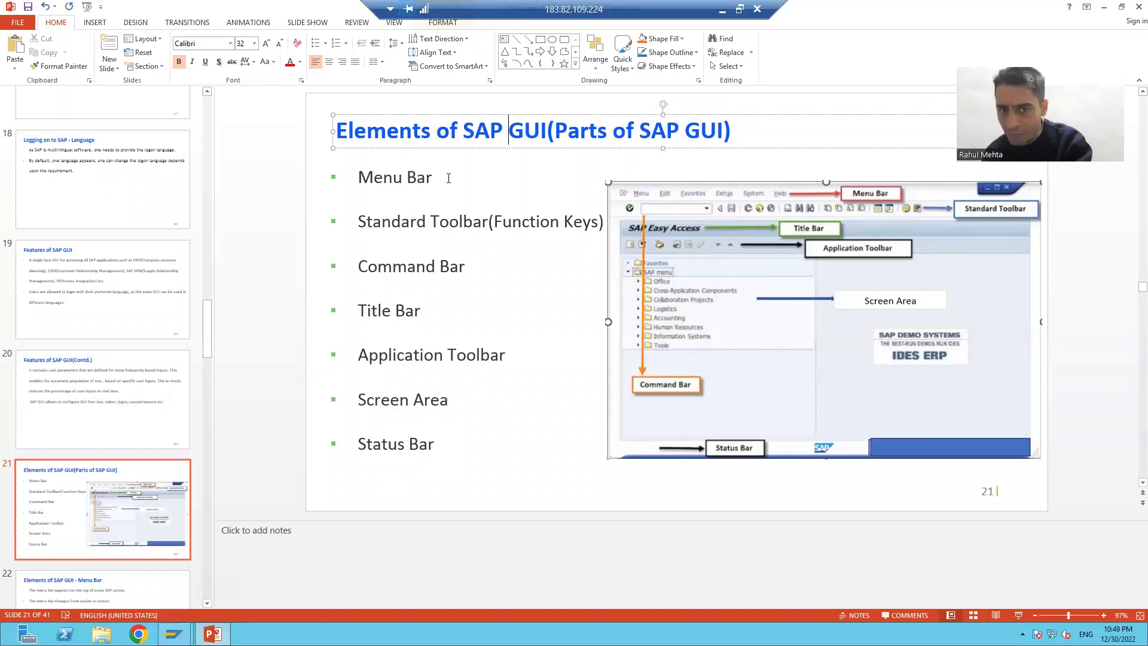
key("alt+Tab")
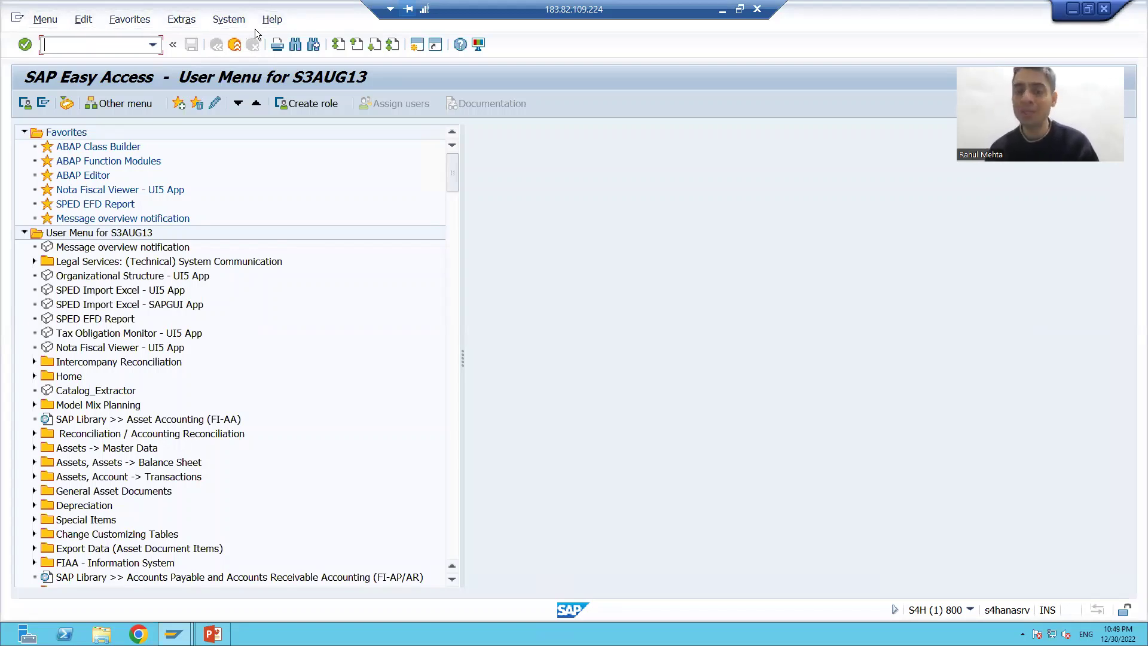
left_click(212, 633)
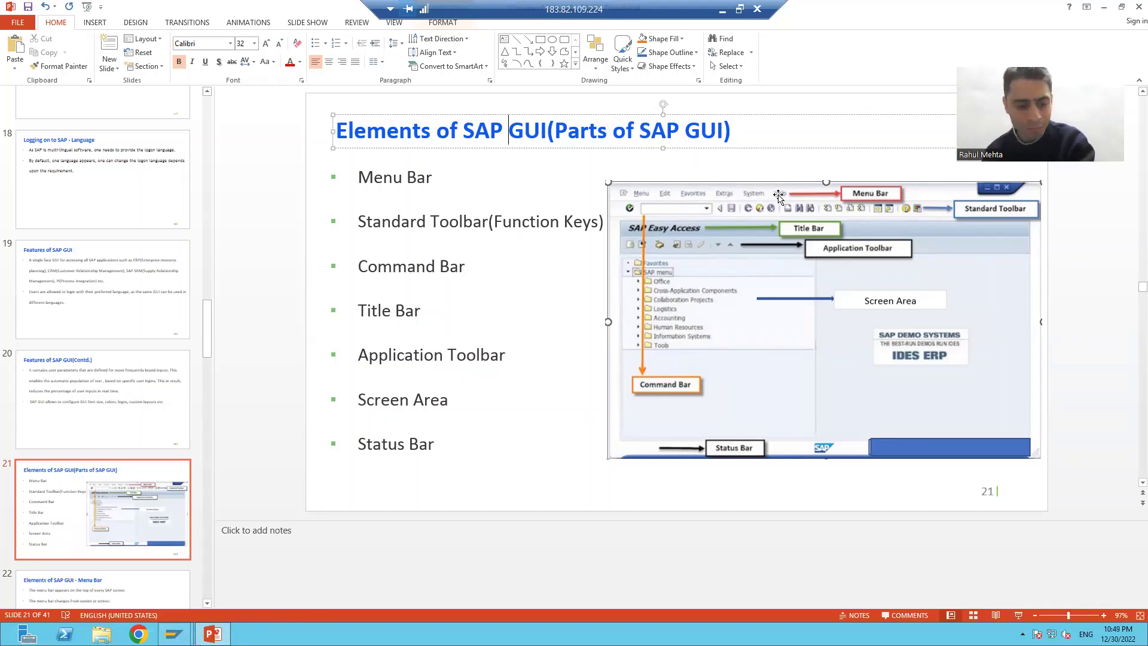
key("alt+Tab")
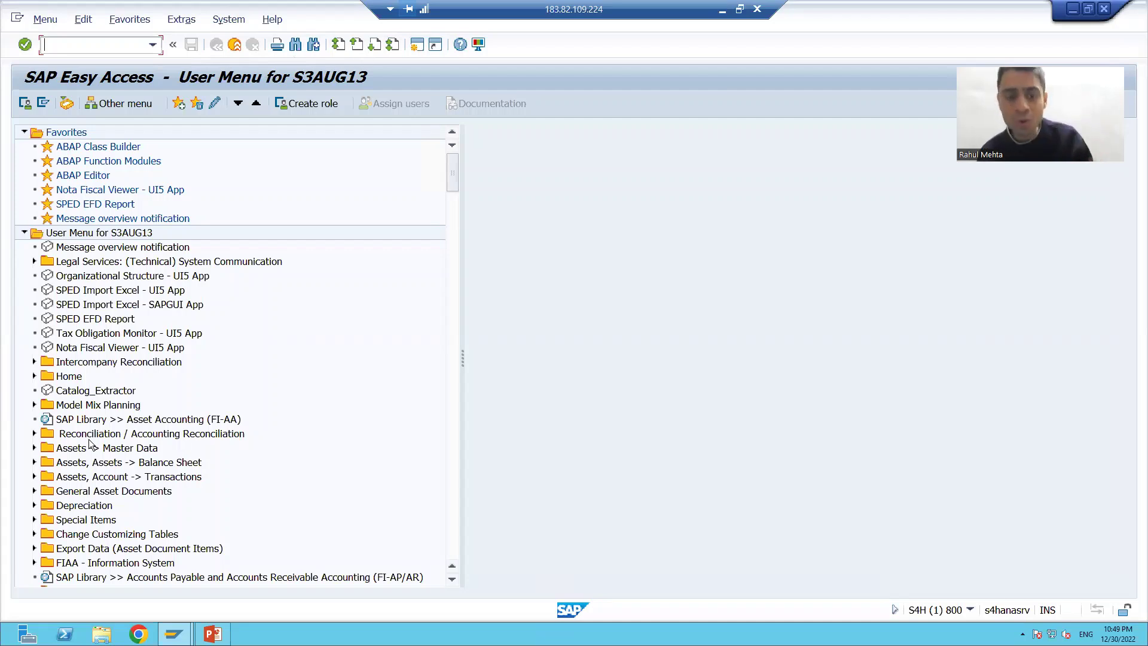
key("alt+Tab")
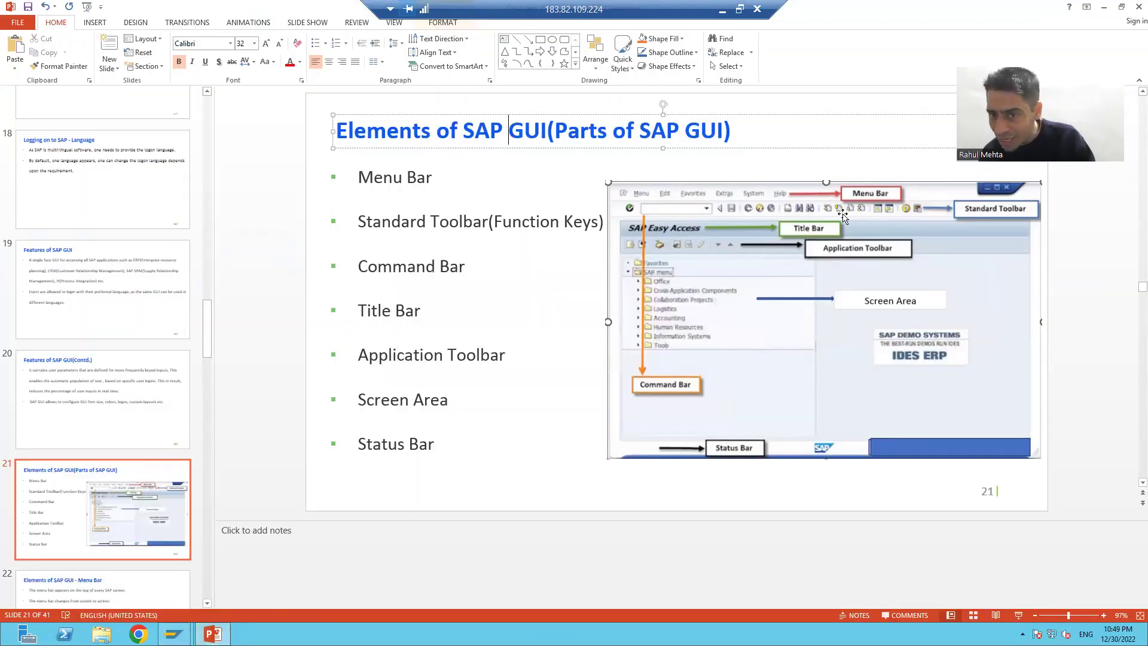
- Point into the slide's bullet text, then toggle between PowerPoint and SAP, ending on SAP Easy Access
left_click(524, 221)
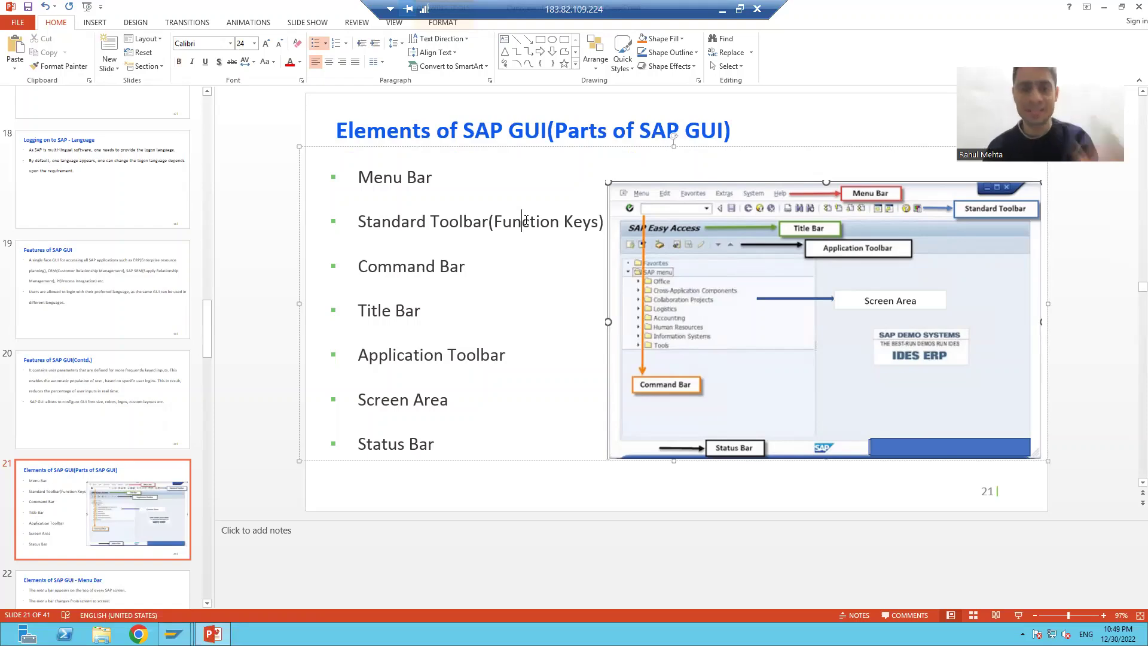
key("alt+Tab")
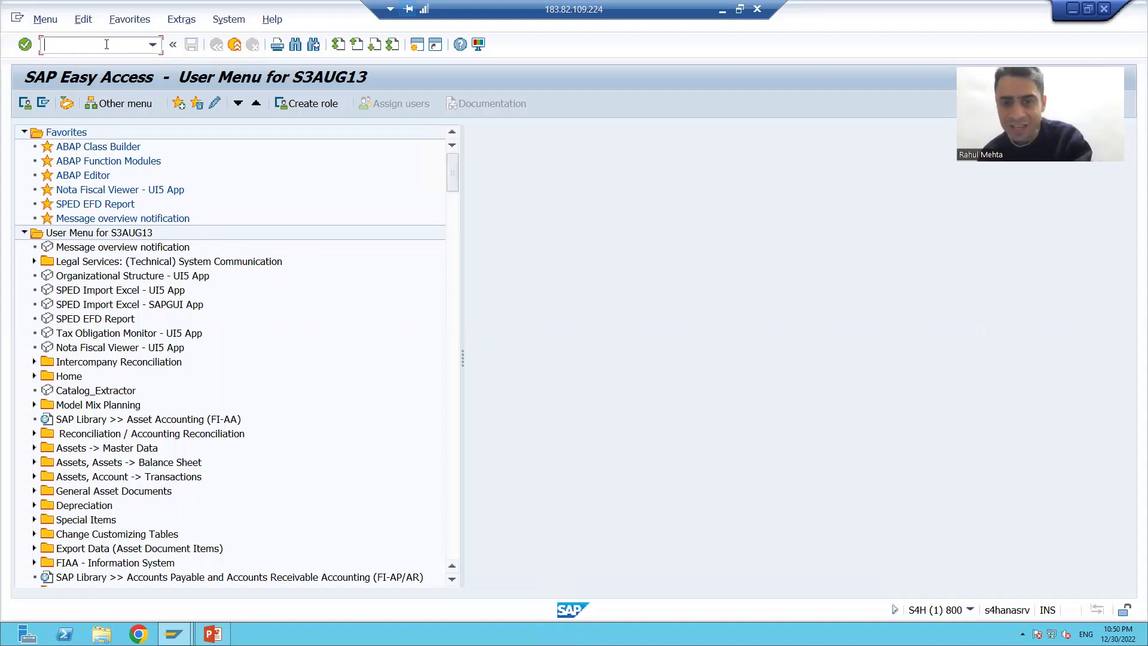
key("alt+Tab")
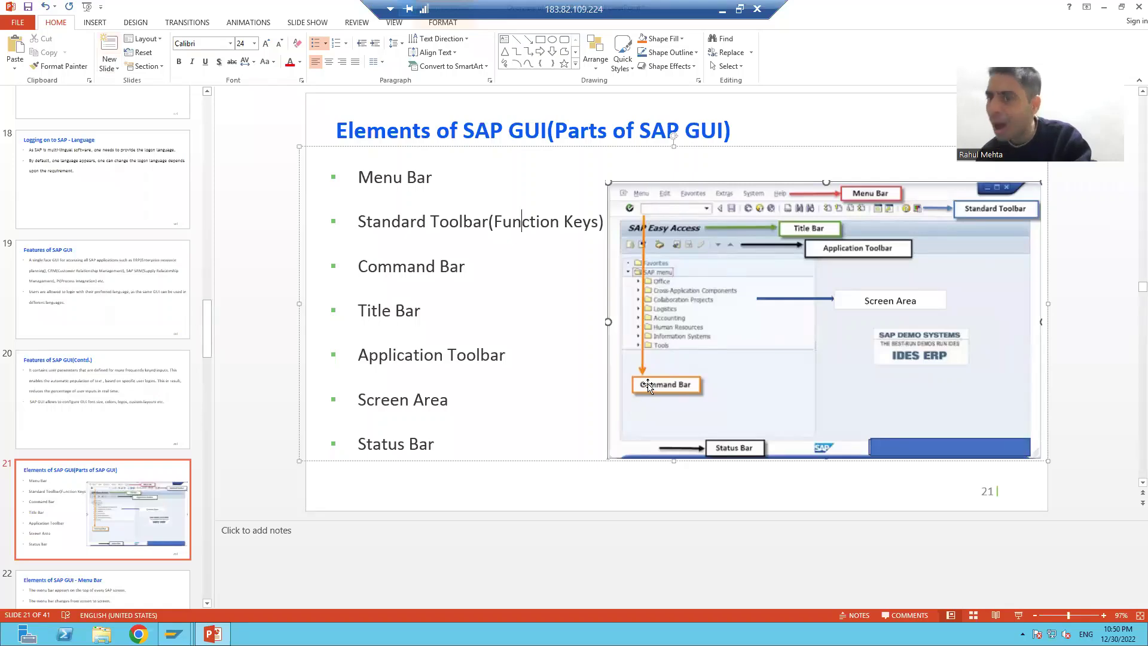
key("alt+Tab")
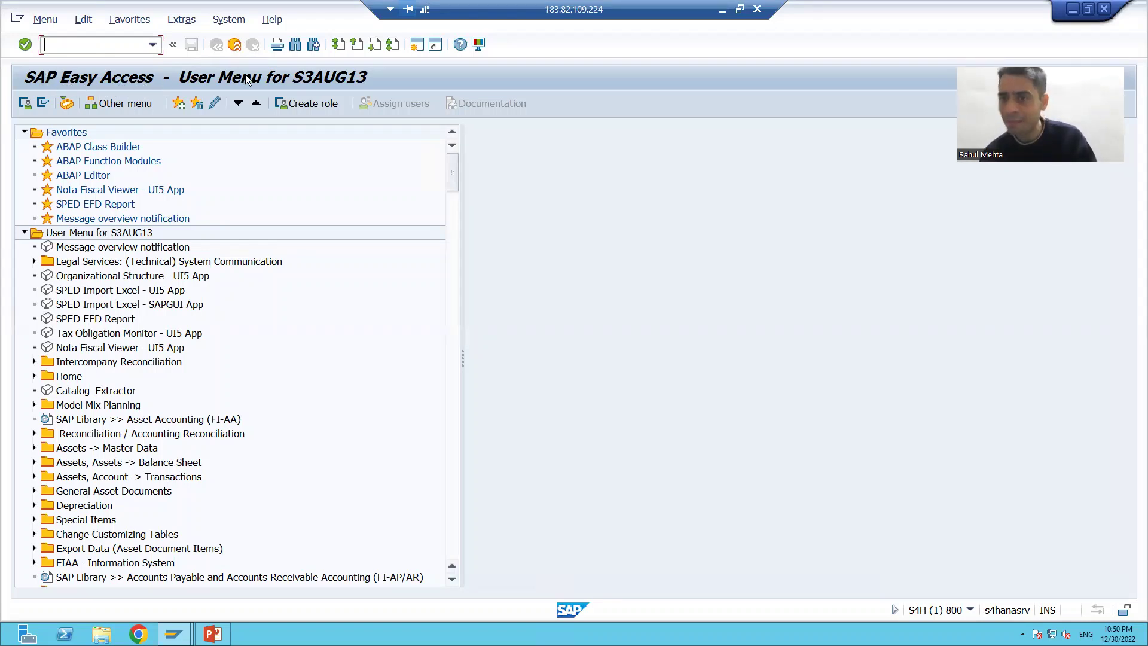
key("alt+Tab")
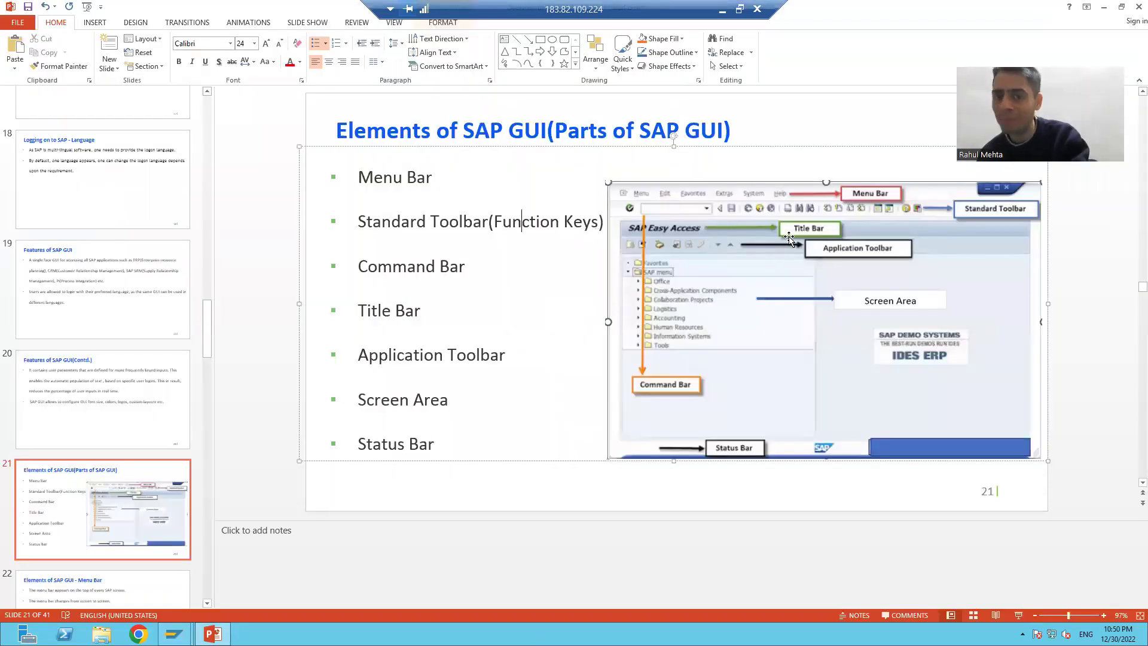
key("alt+Tab")
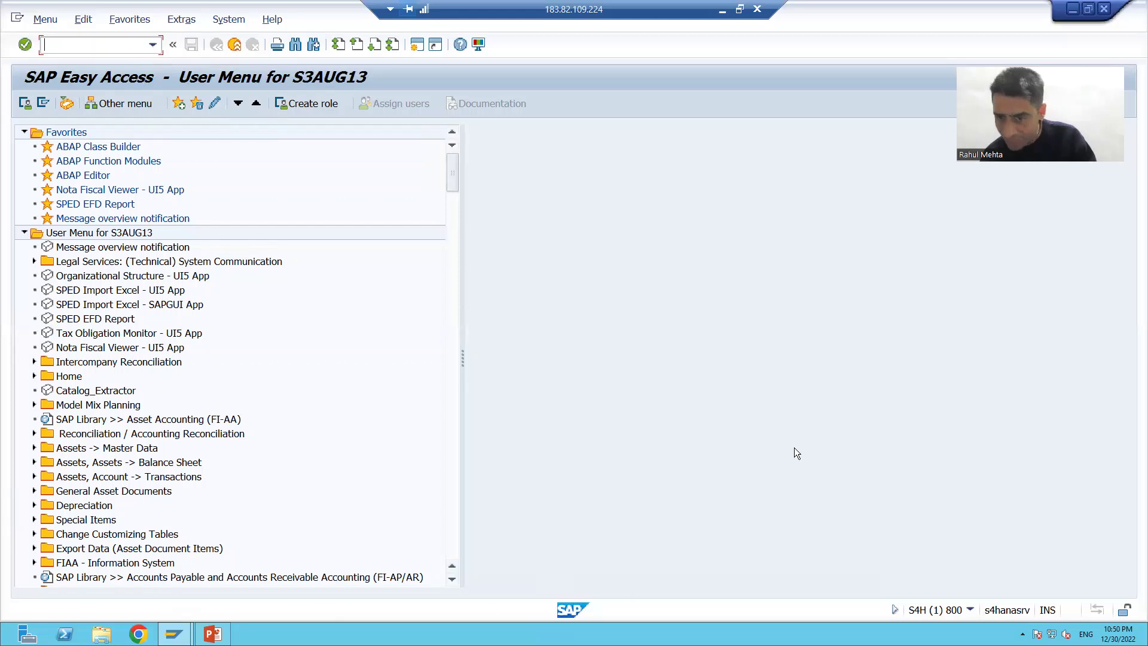
left_click(79, 134)
left_click(68, 233)
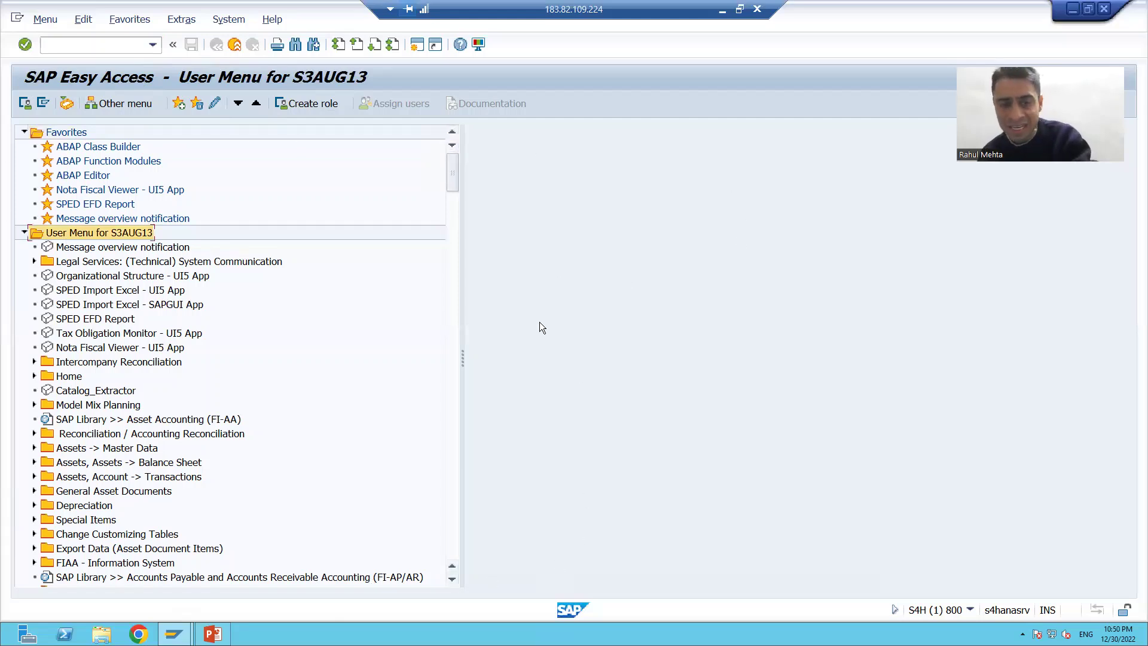
key("alt+Tab")
left_click(424, 399)
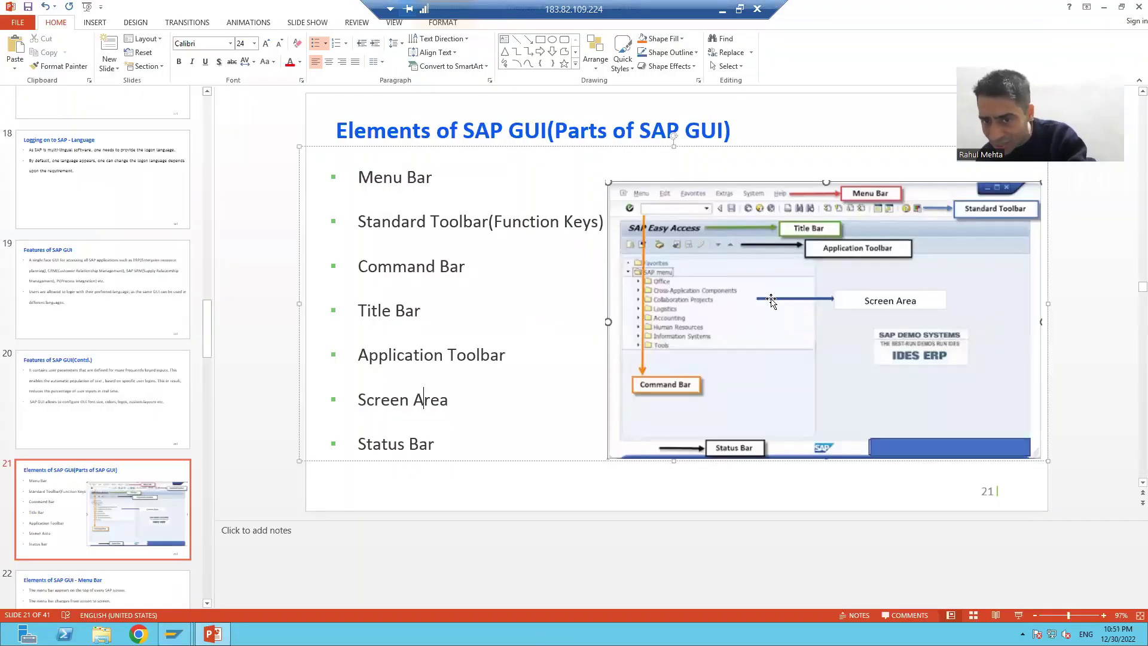
key("alt+Tab")
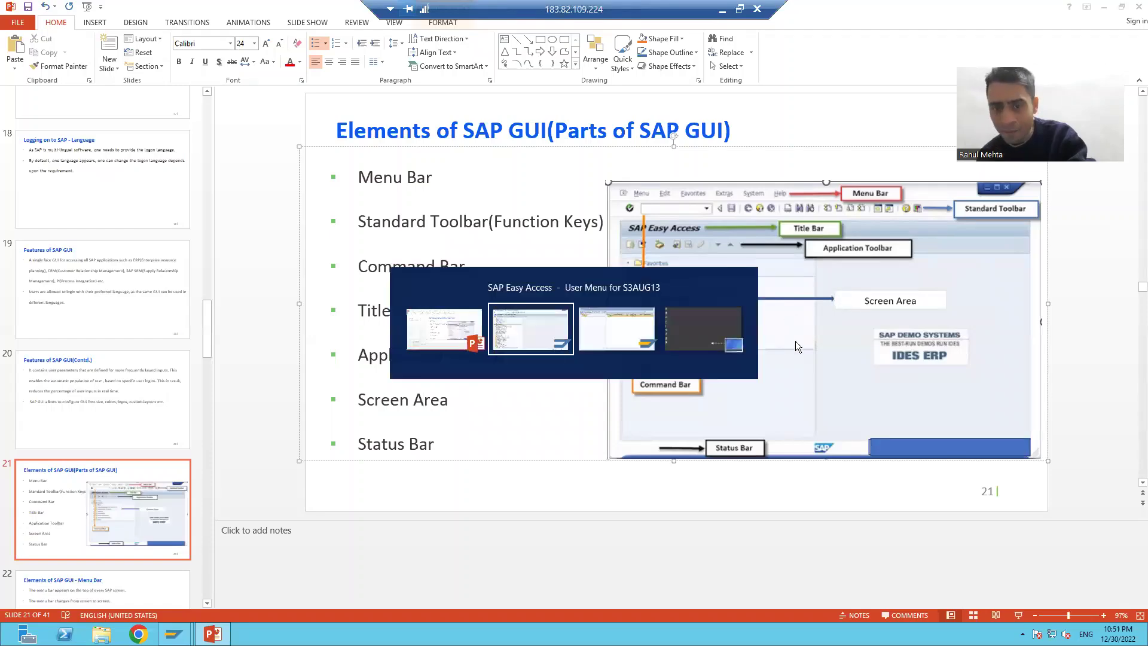
scroll(1069, 527, "down", 4)
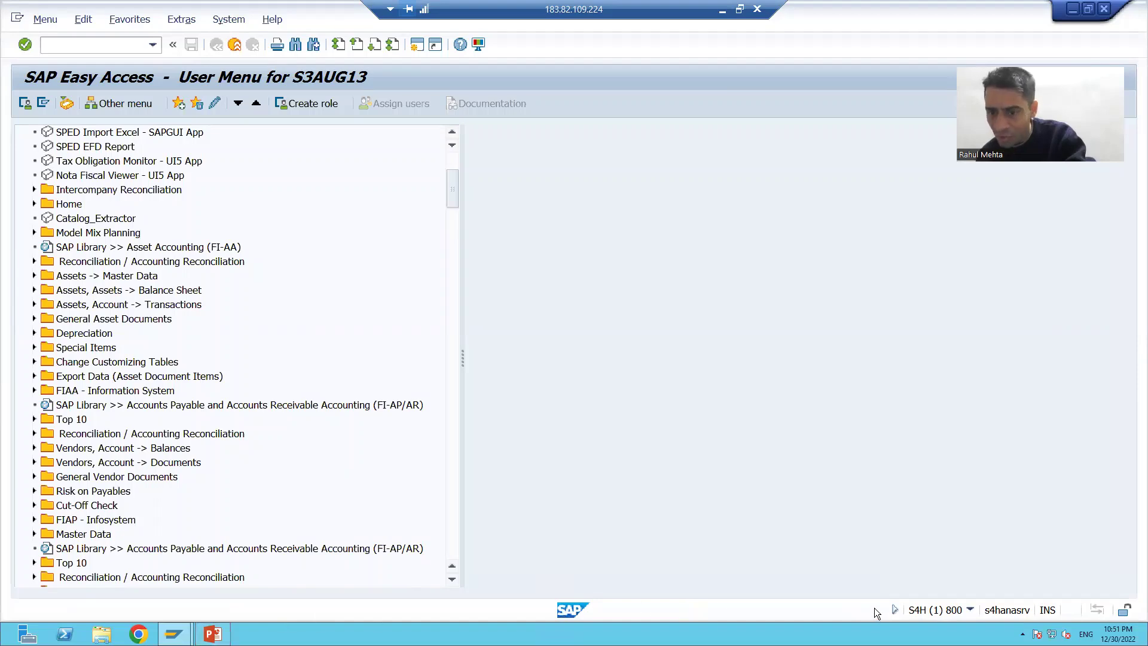
key("alt+Tab")
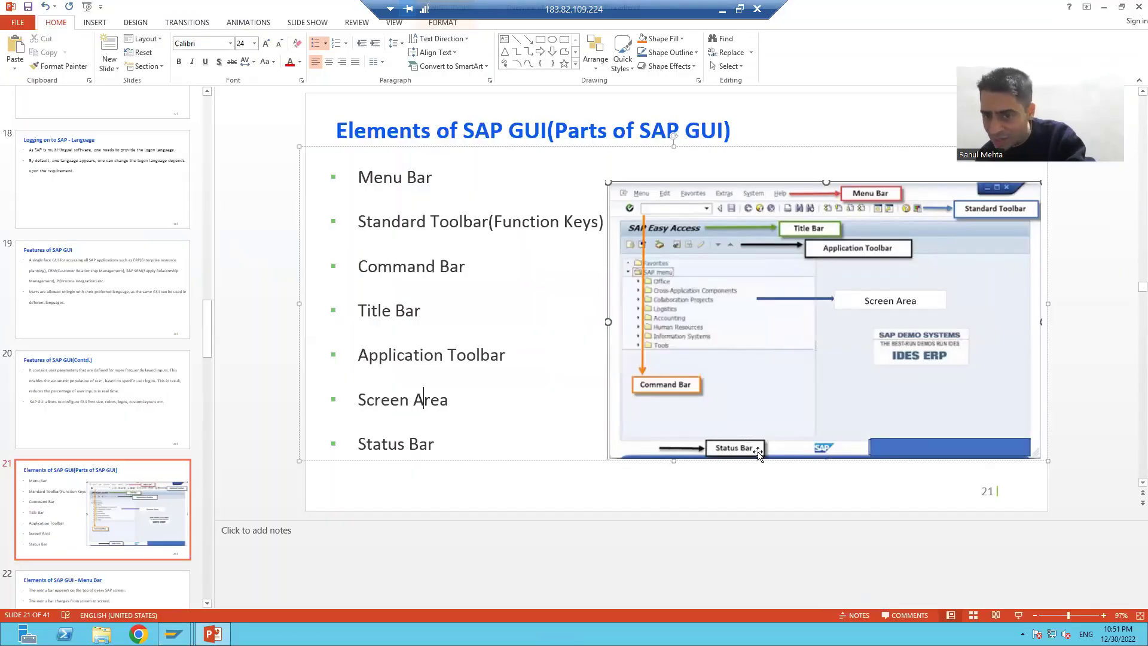
key("alt+Tab")
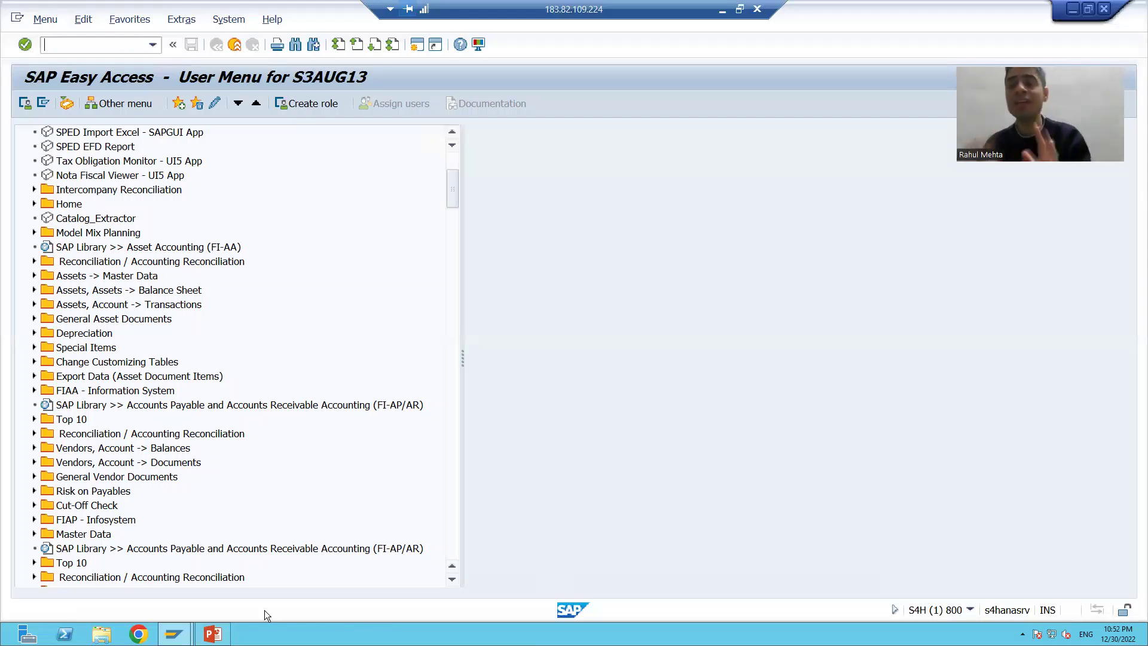
- Show the Easy Access menus, then bring up PowerPoint's slide 22, Menu Bar
left_click(42, 21)
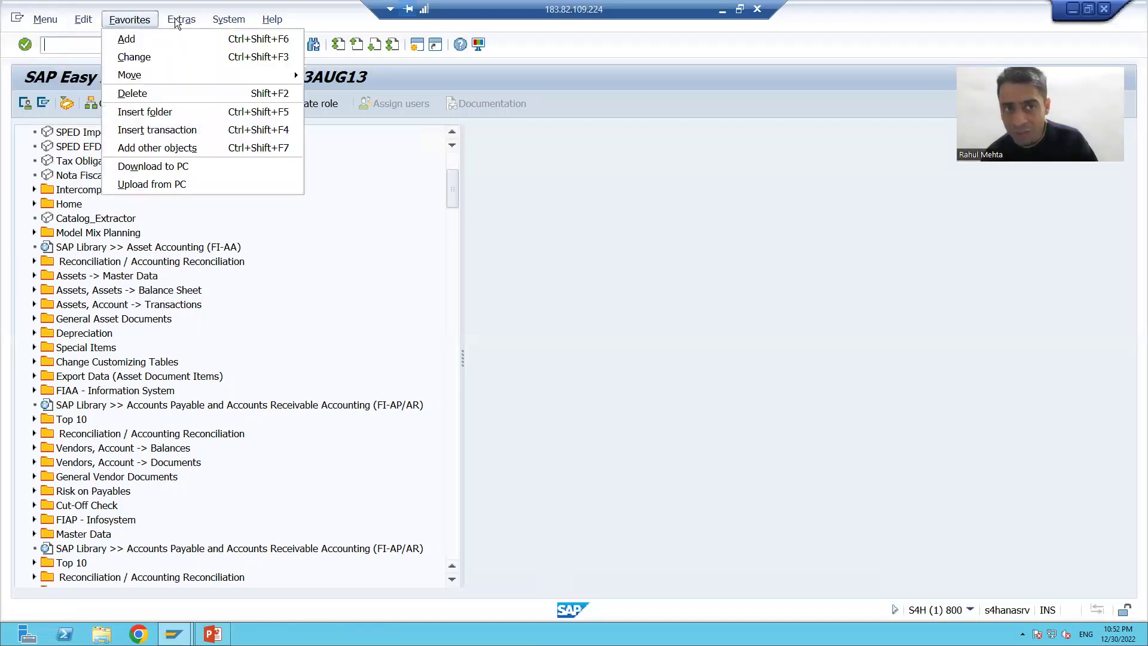
mouse_move(292, 23)
key("alt+Tab")
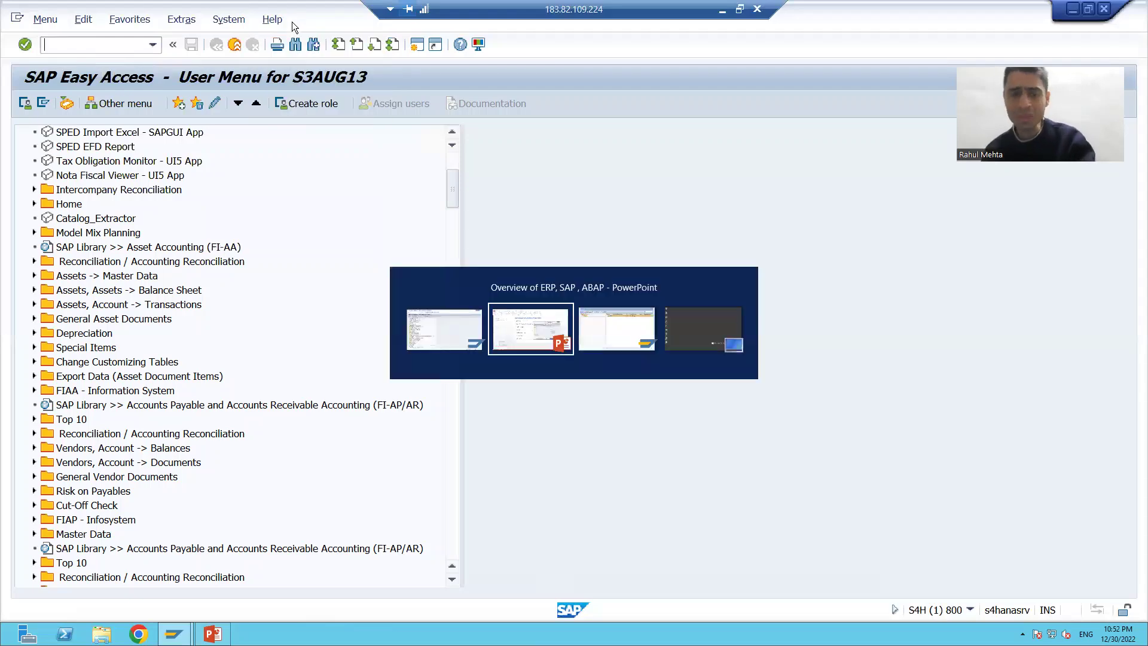
scroll(120, 459, "down", 2)
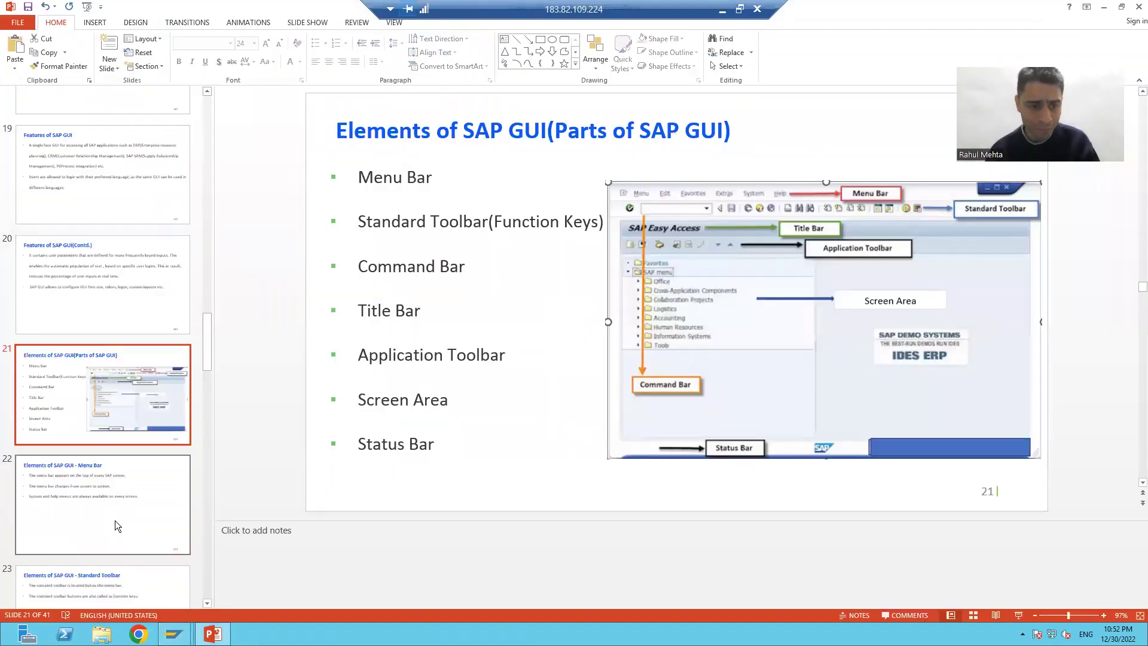
left_click(83, 521)
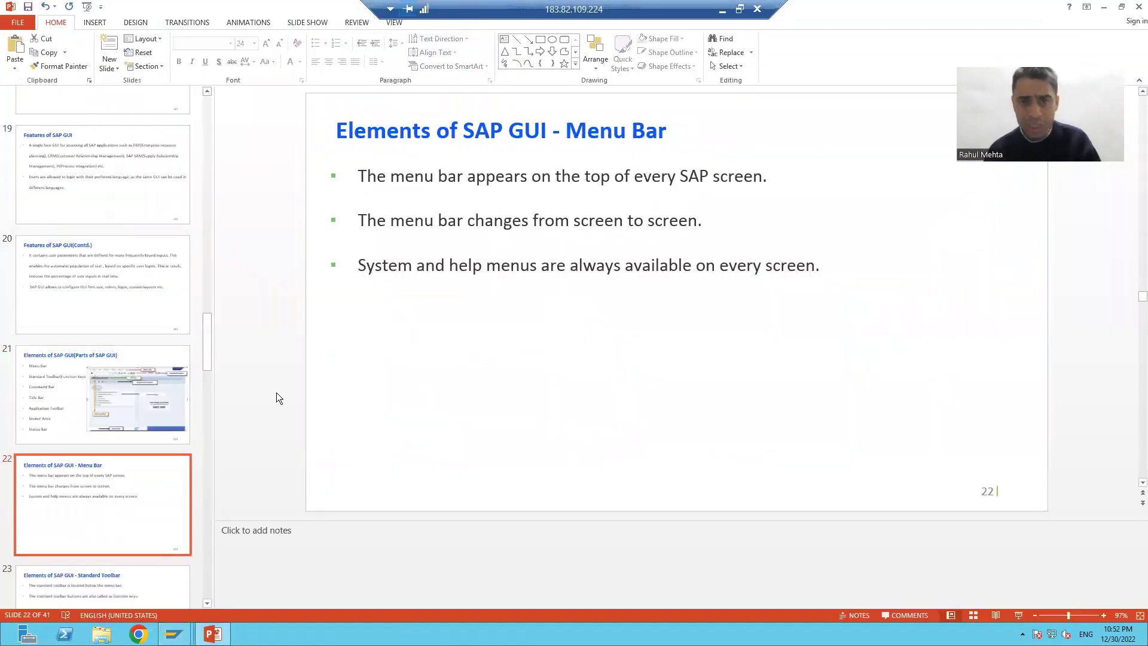
- Point at the Menu Bar slide title, then toggle with SAP Easy Access, ending on SAP
left_click(576, 132)
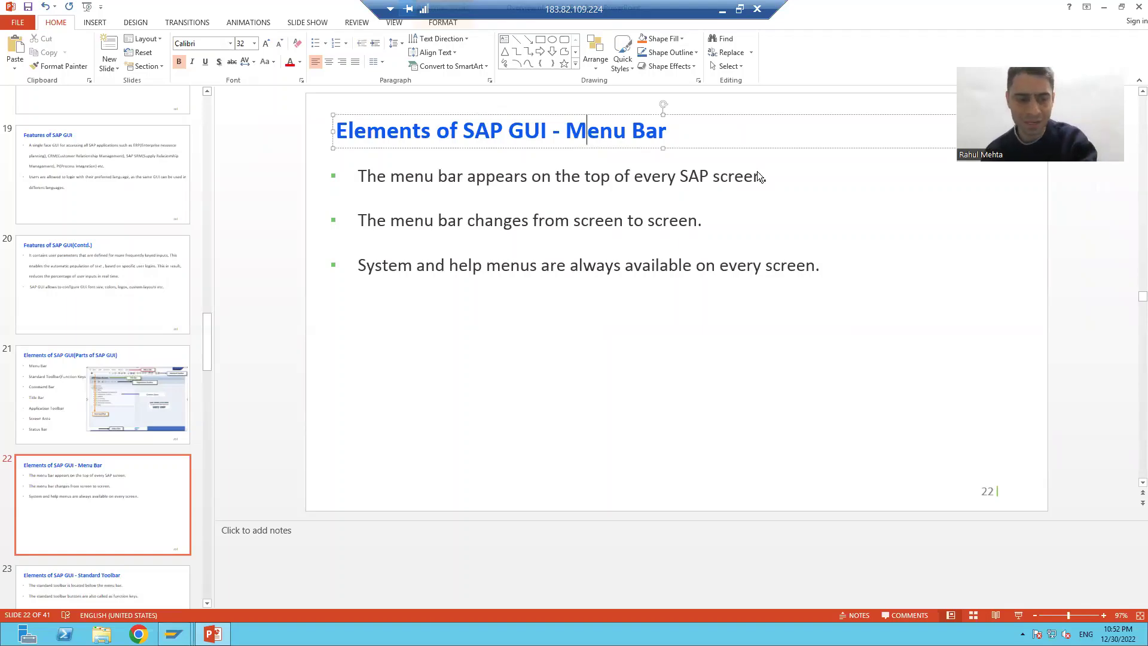
key("alt+Tab")
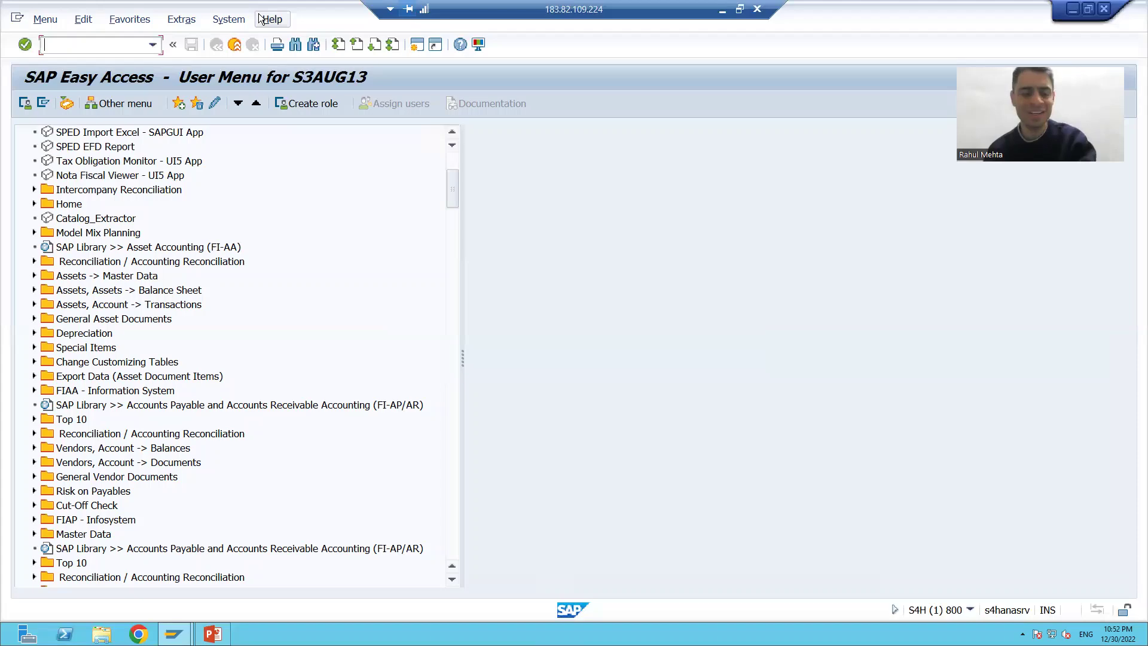
key("alt+Tab")
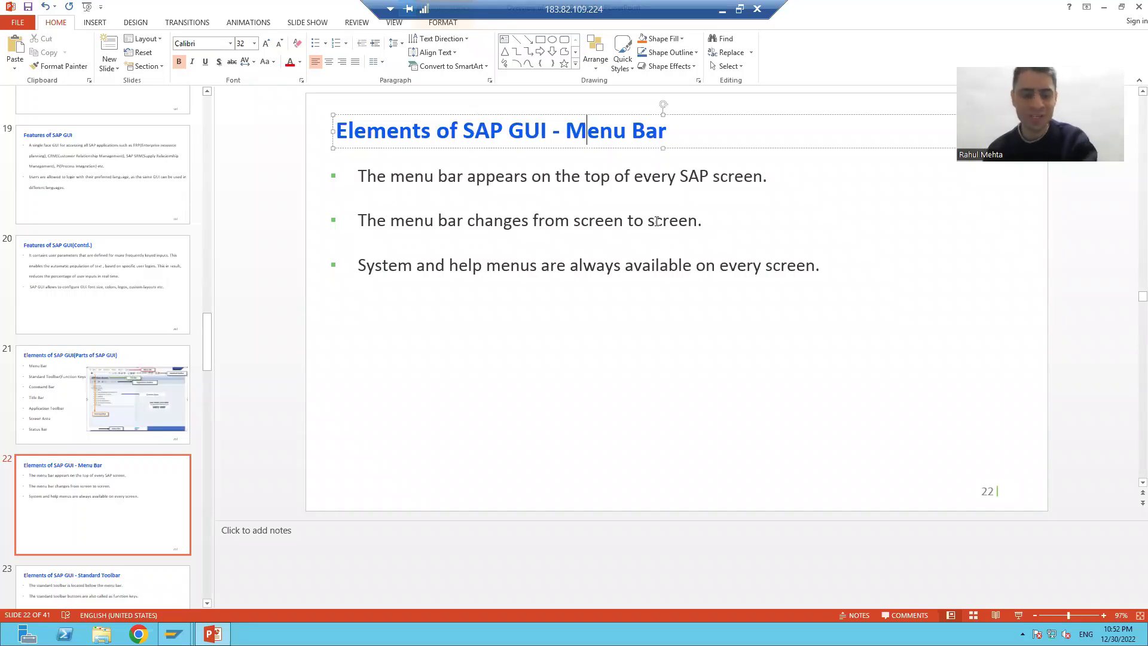
key("alt+Tab")
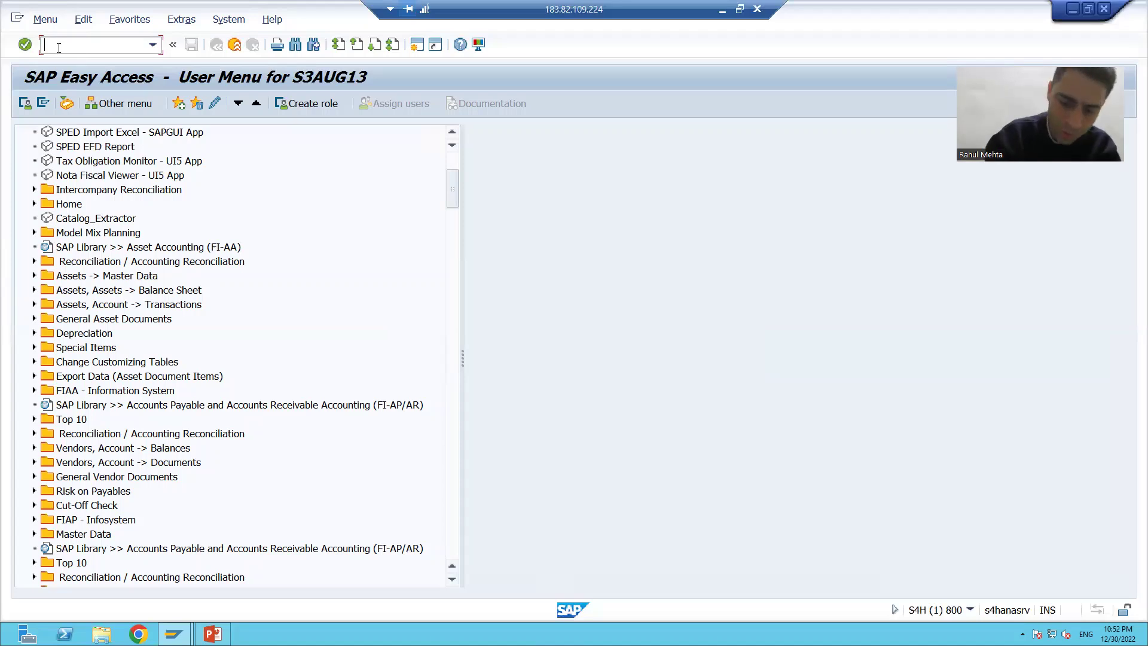
- Open SE11 in a new session with /ose11 and browse the ABAP Dictionary menu bar
type("/ose11")
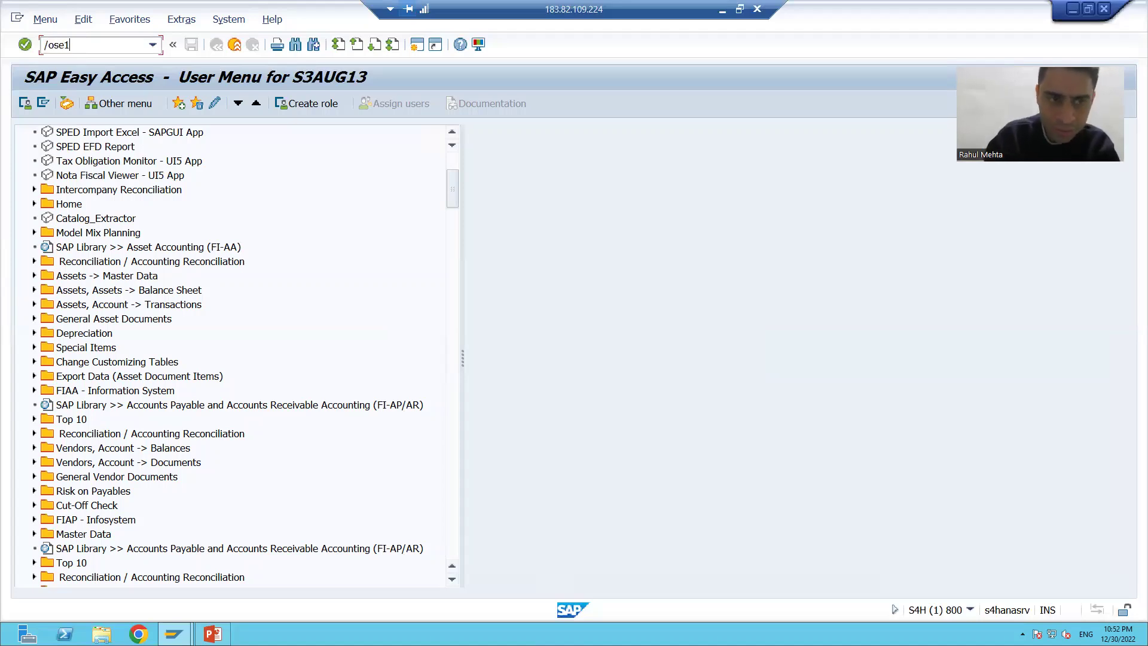
key("Return")
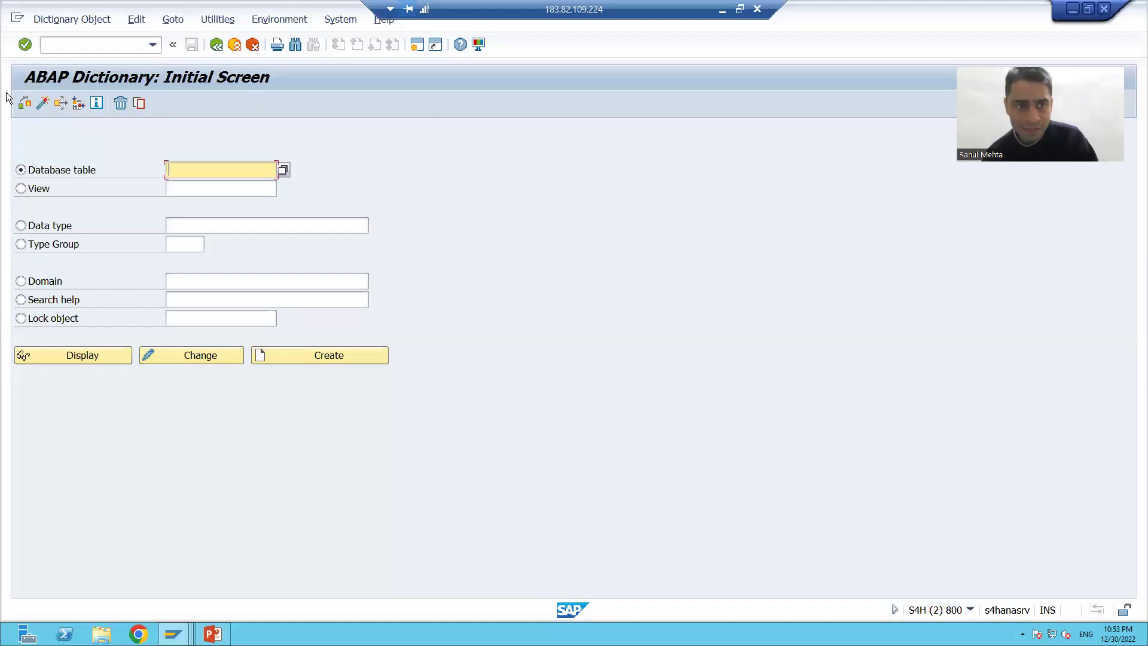
left_click(67, 22)
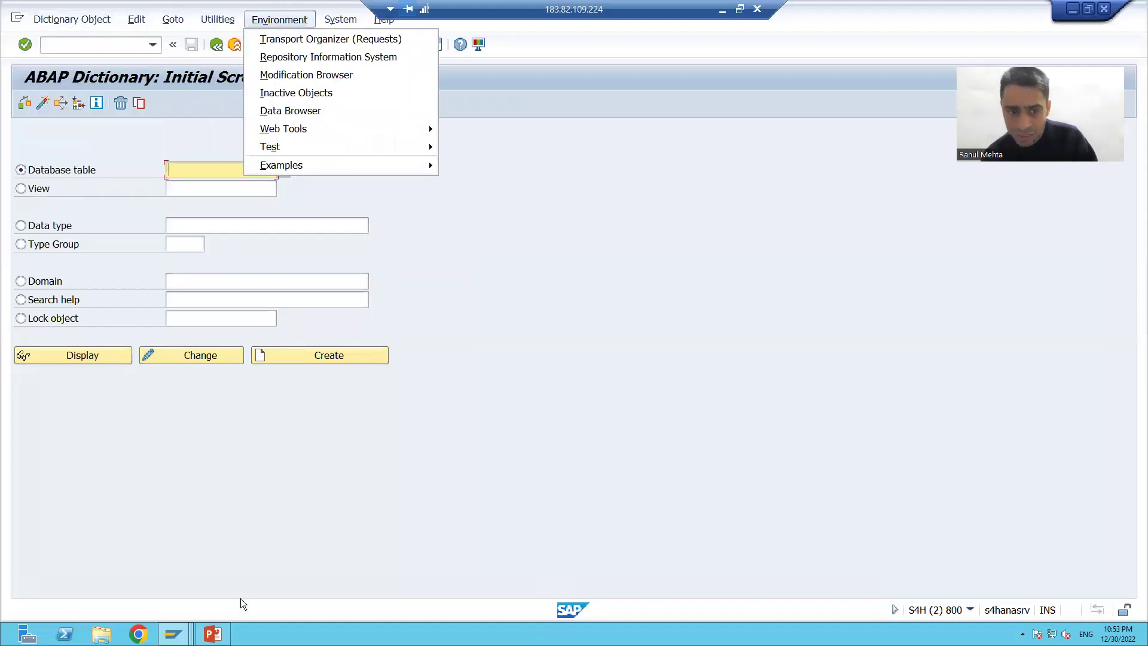
key("Escape")
- Bring SAP Easy Access forward, then return to PowerPoint's Menu Bar slide
mouse_move(174, 632)
left_click(192, 584)
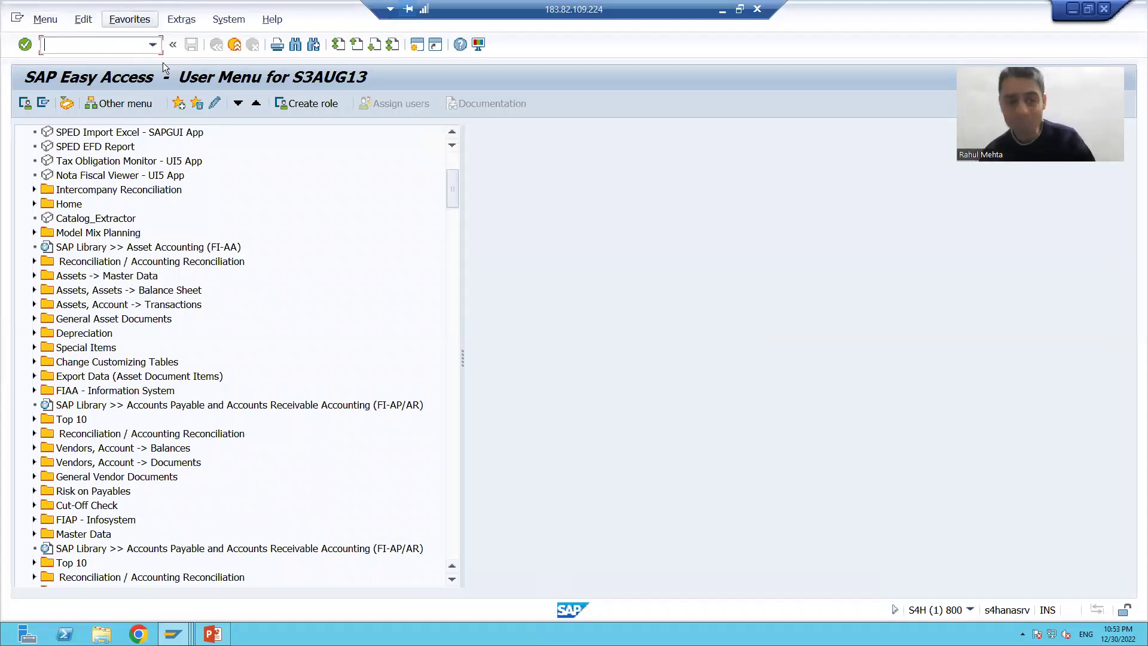
left_click(212, 633)
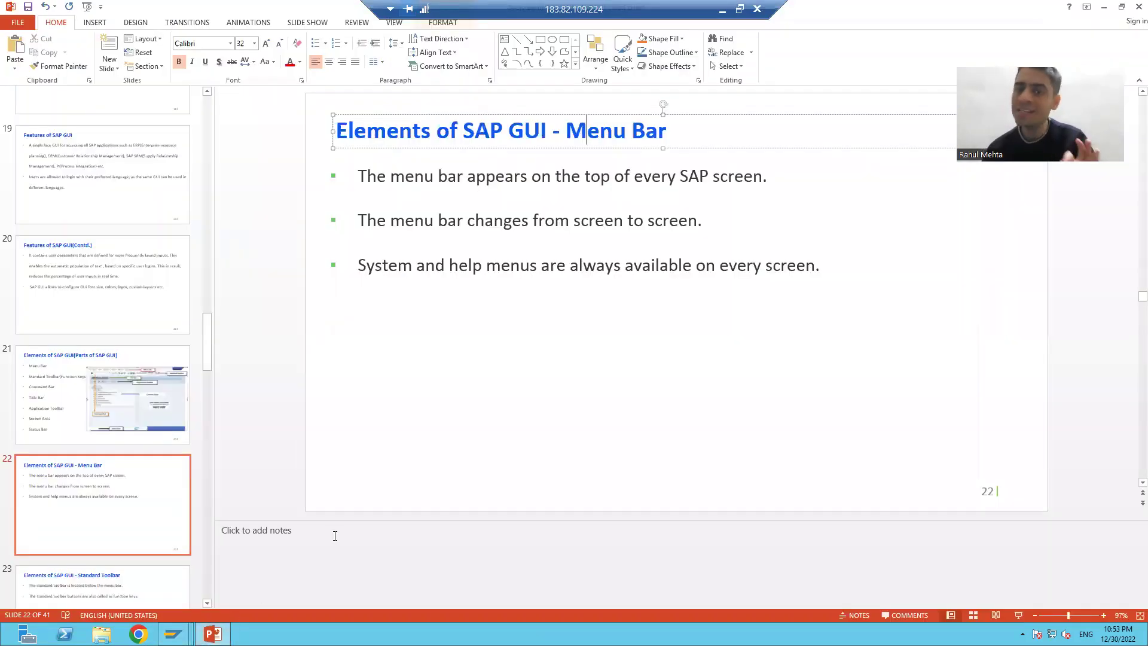
left_click(396, 266)
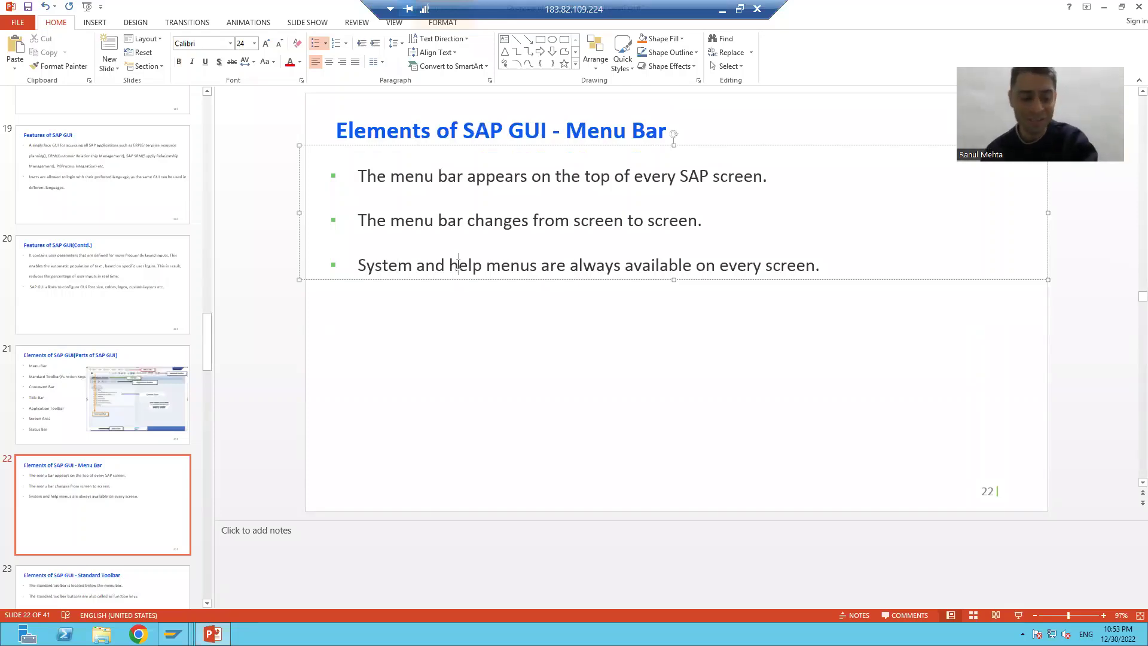
key("alt+Tab")
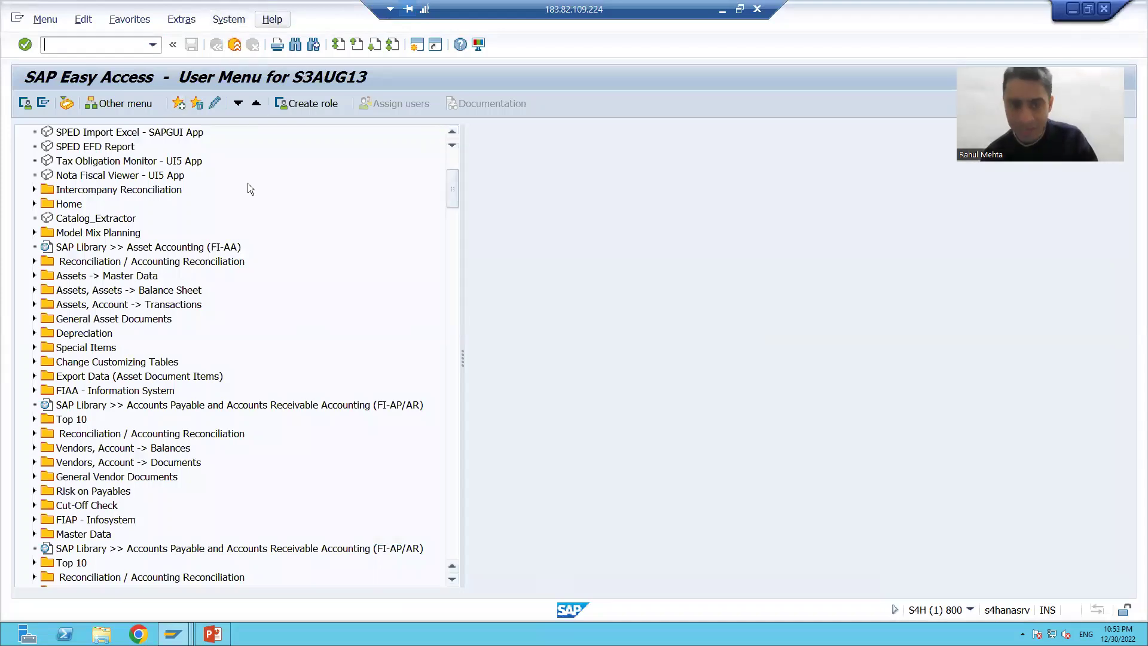
left_click(173, 634)
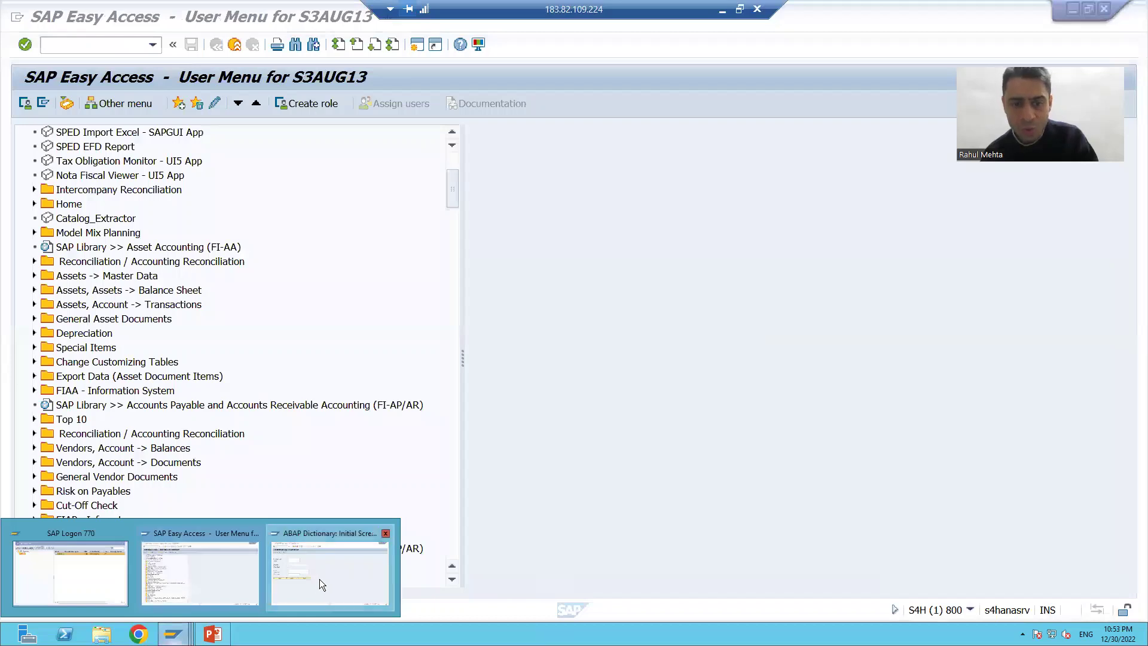
left_click(320, 578)
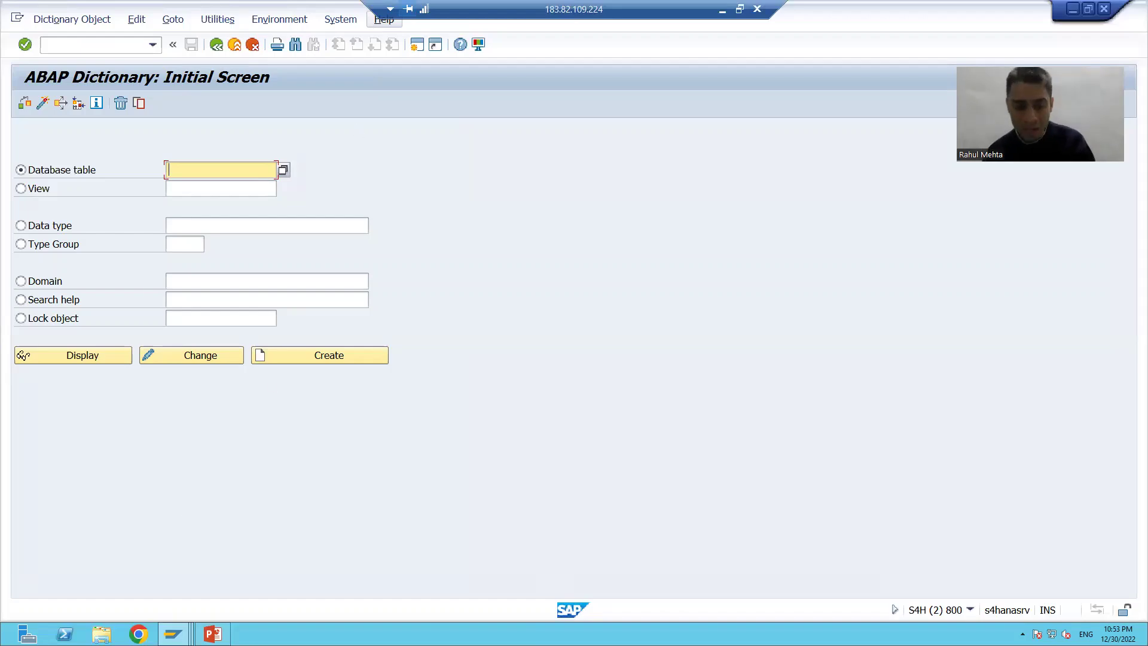
left_click(212, 633)
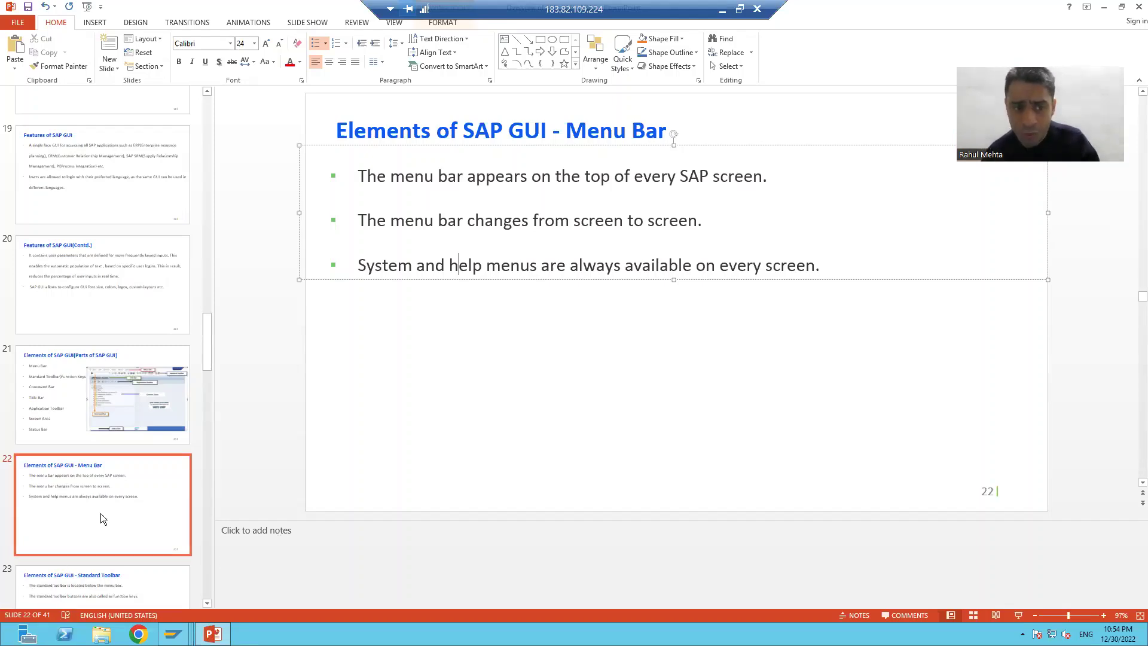
scroll(101, 564, "down", 1)
- Show slide 23, Standard Toolbar, alongside the ABAP Dictionary and SAP Easy Access windows
left_click(100, 550)
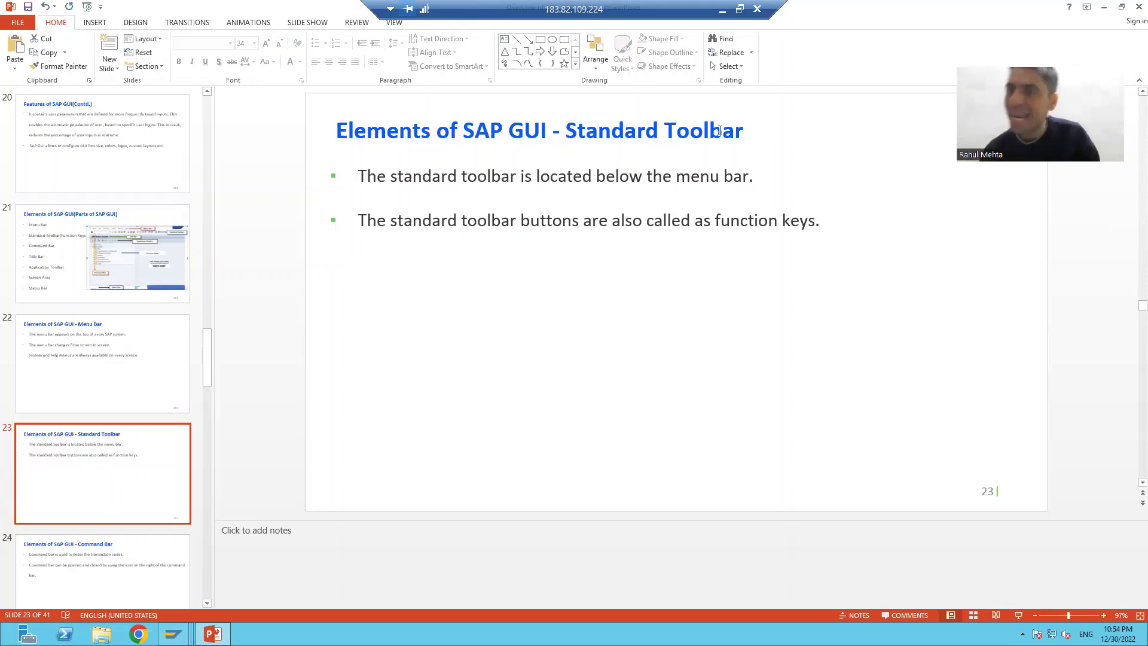
key("alt+Tab")
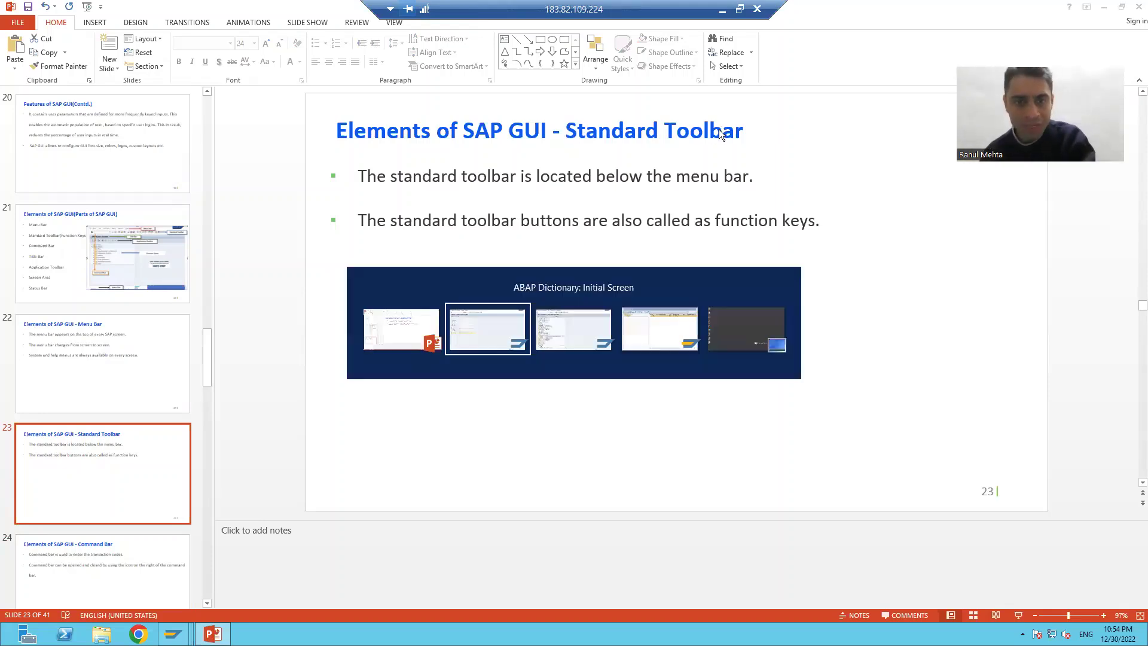
left_click(173, 633)
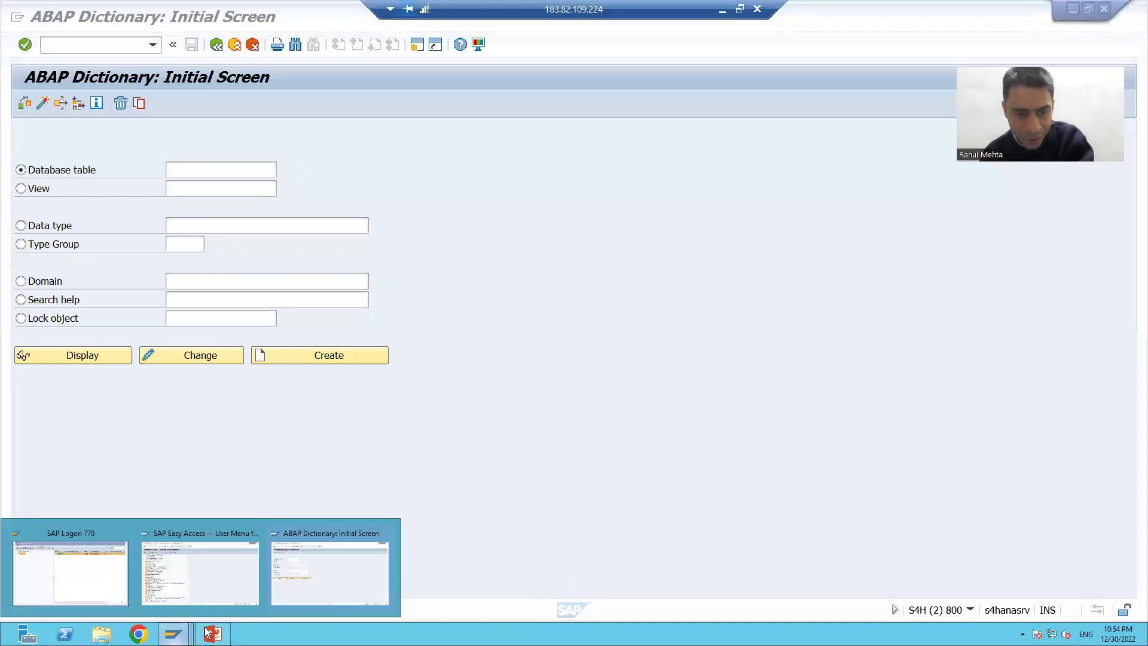
left_click(230, 587)
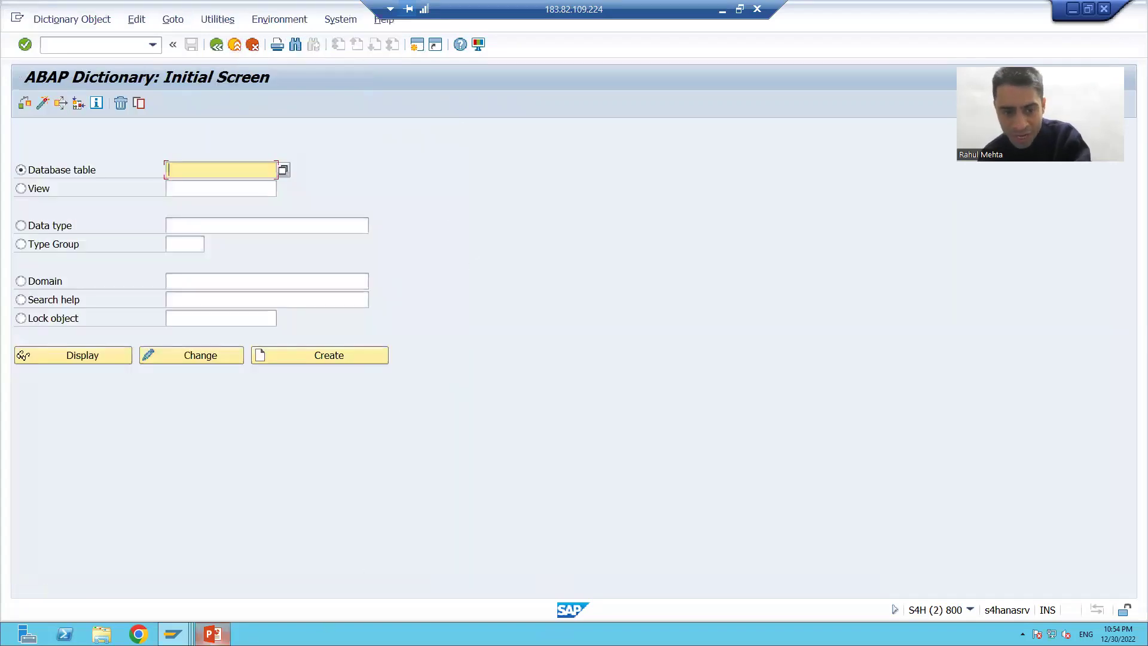
left_click(212, 634)
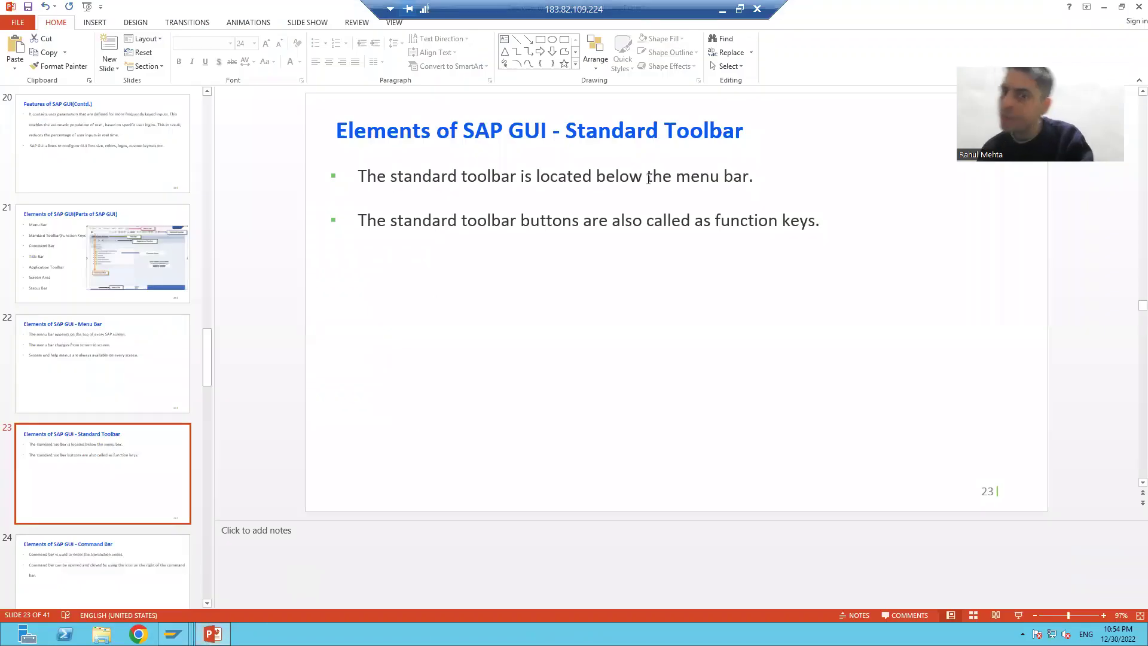
- Cycle again between ABAP Dictionary and SAP Easy Access, then return to PowerPoint's slides
key("alt+Tab")
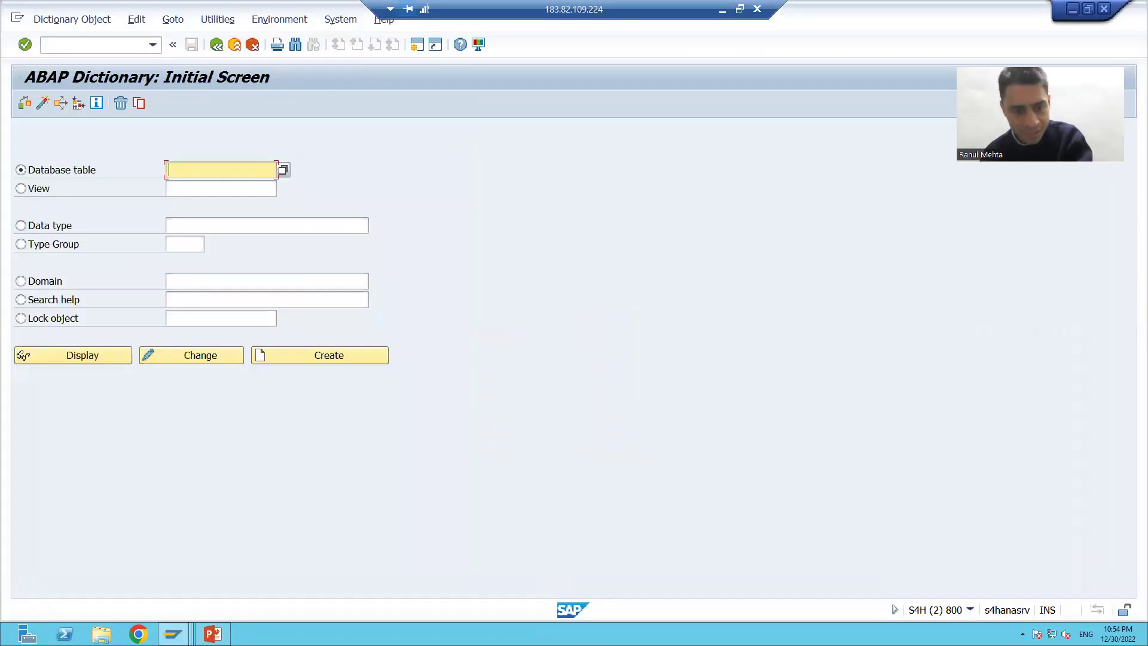
left_click(173, 633)
left_click(218, 580)
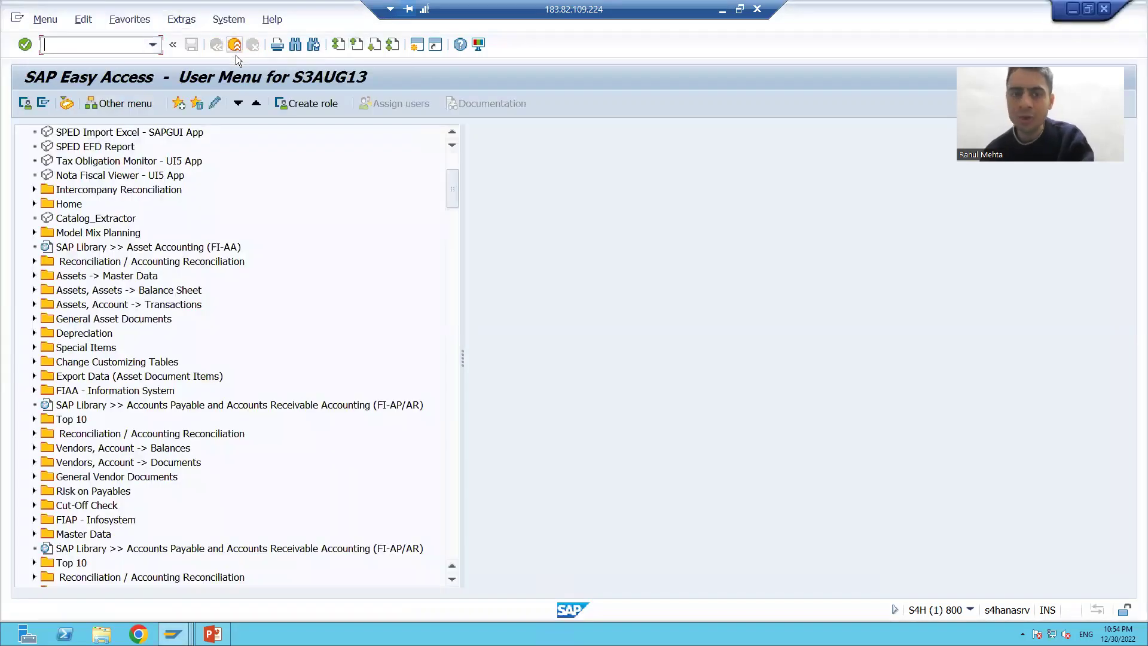
key("alt+Tab")
key("alt+Tab")
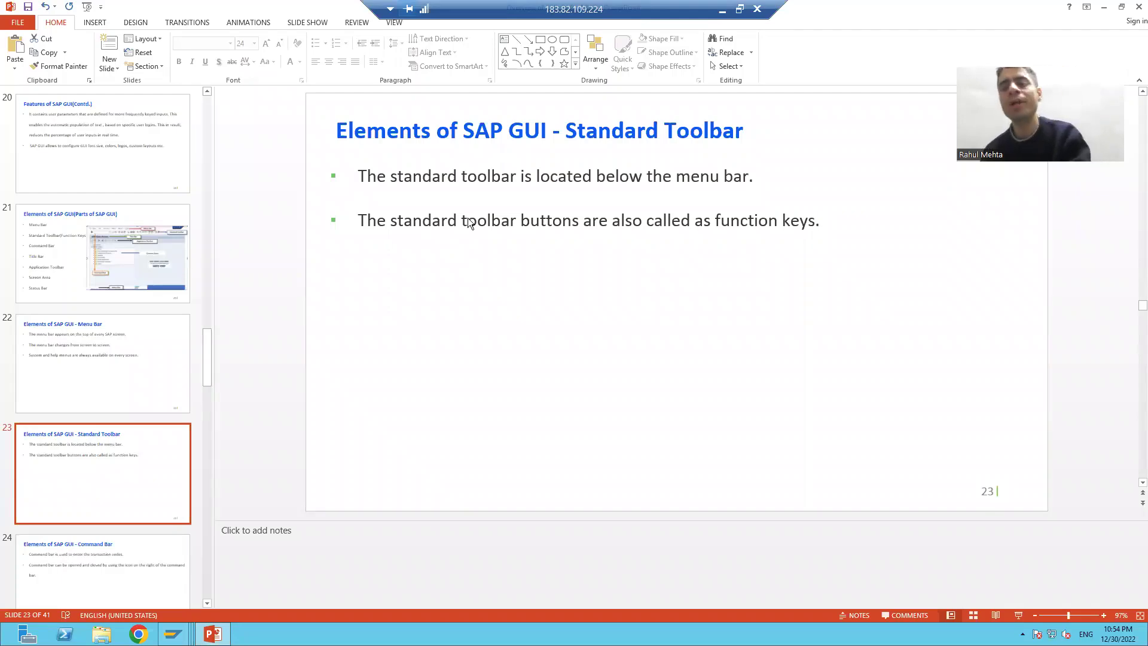
key("alt+Tab")
left_click(173, 634)
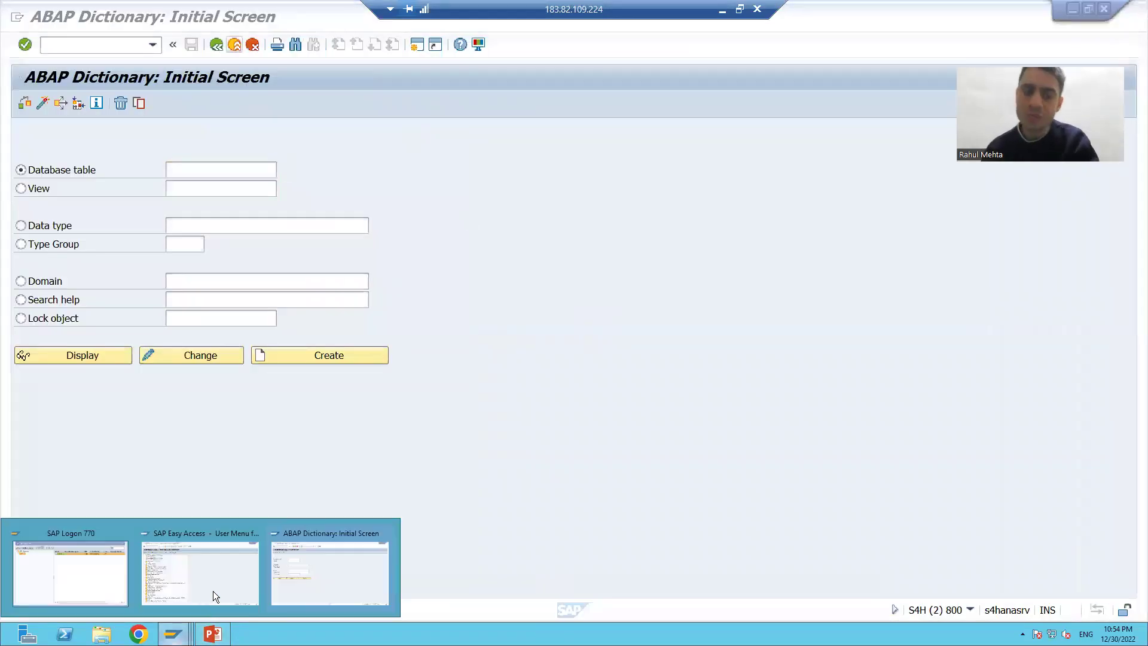
left_click(213, 579)
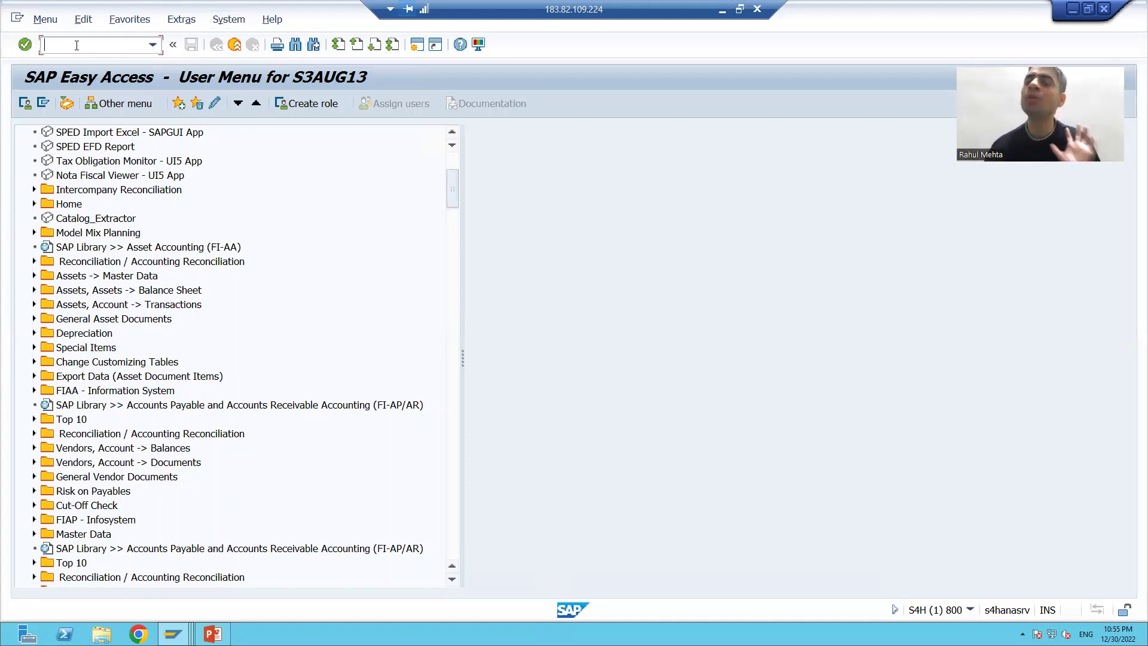
left_click(216, 632)
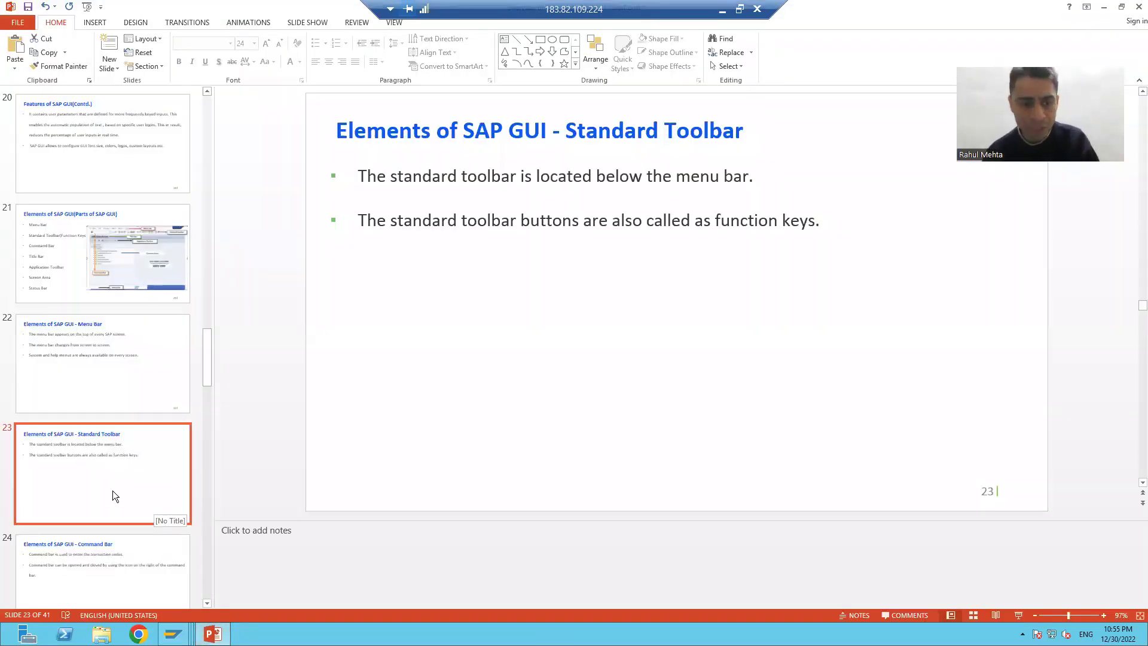
scroll(110, 538, "down", 1)
left_click(107, 528)
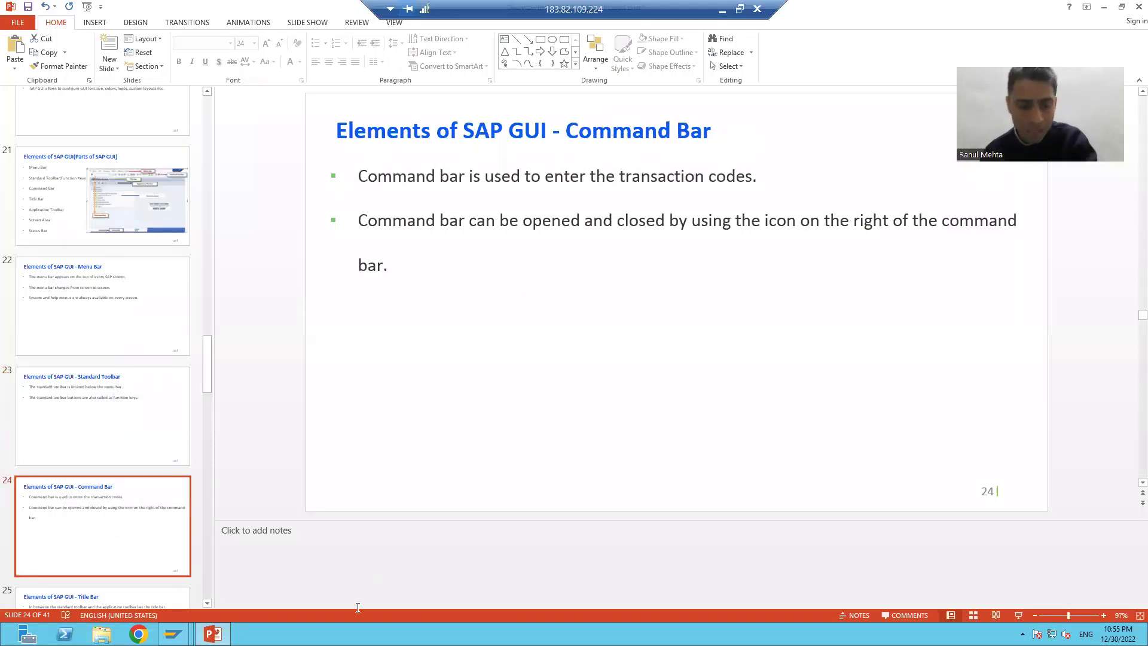
mouse_move(173, 633)
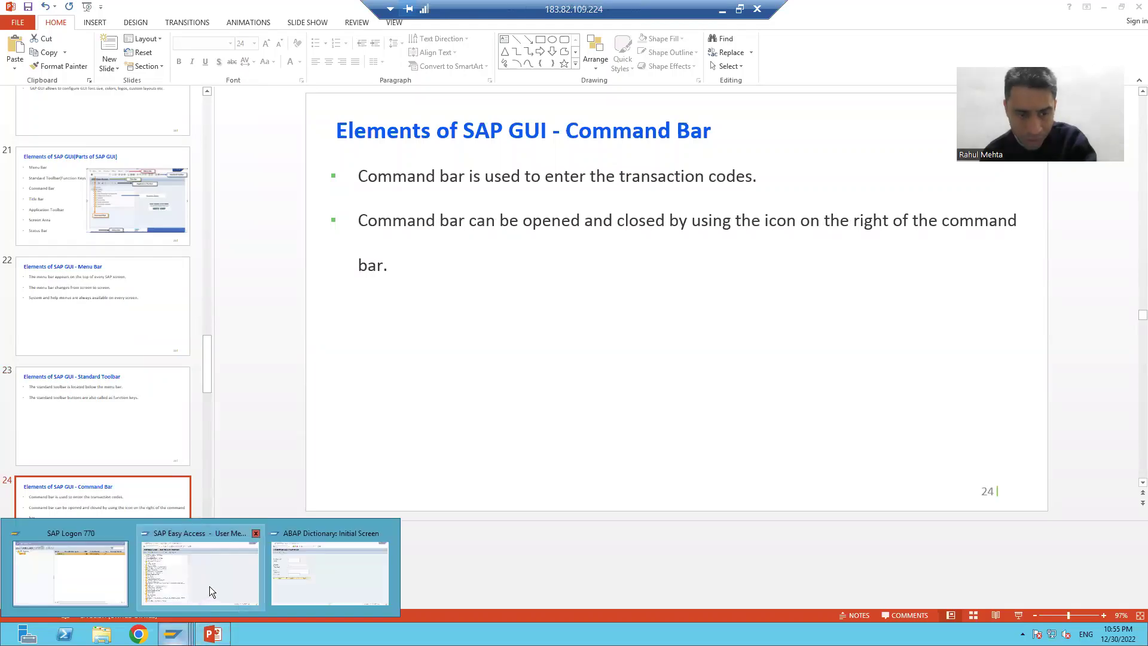
left_click(209, 586)
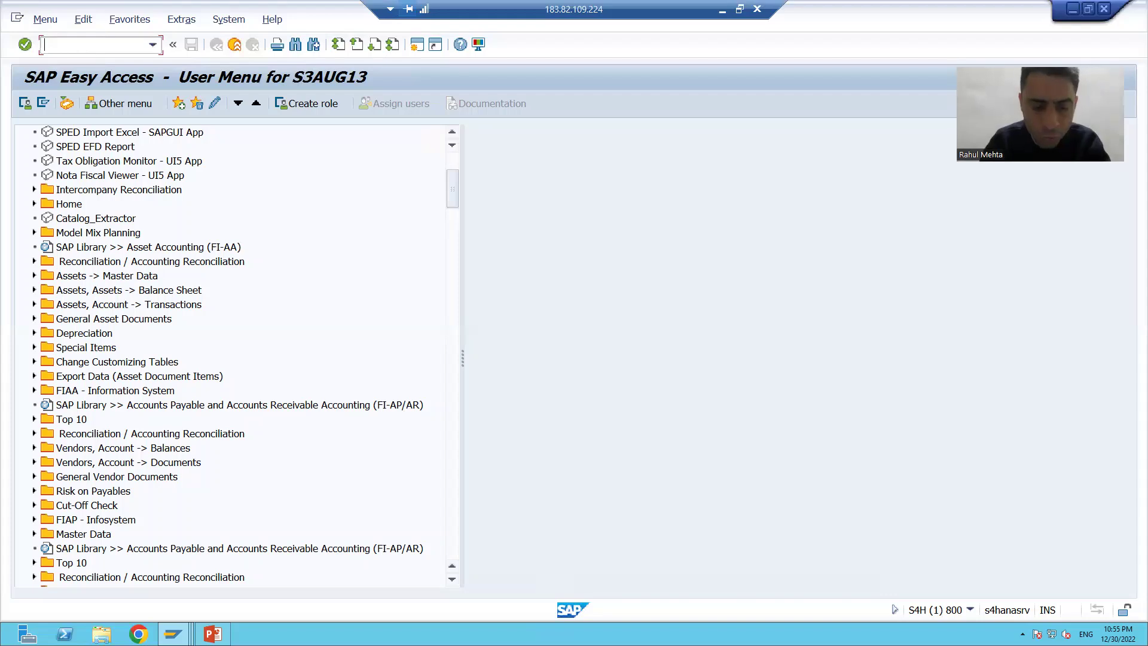
type("Se")
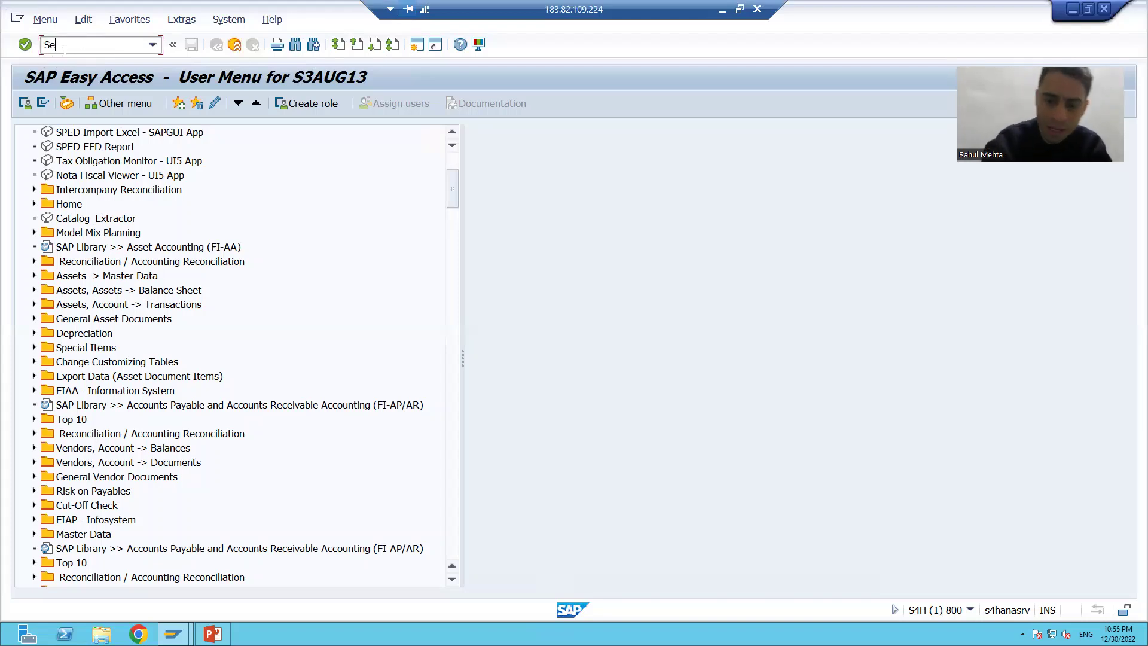
key("BackSpace")
type("E2")
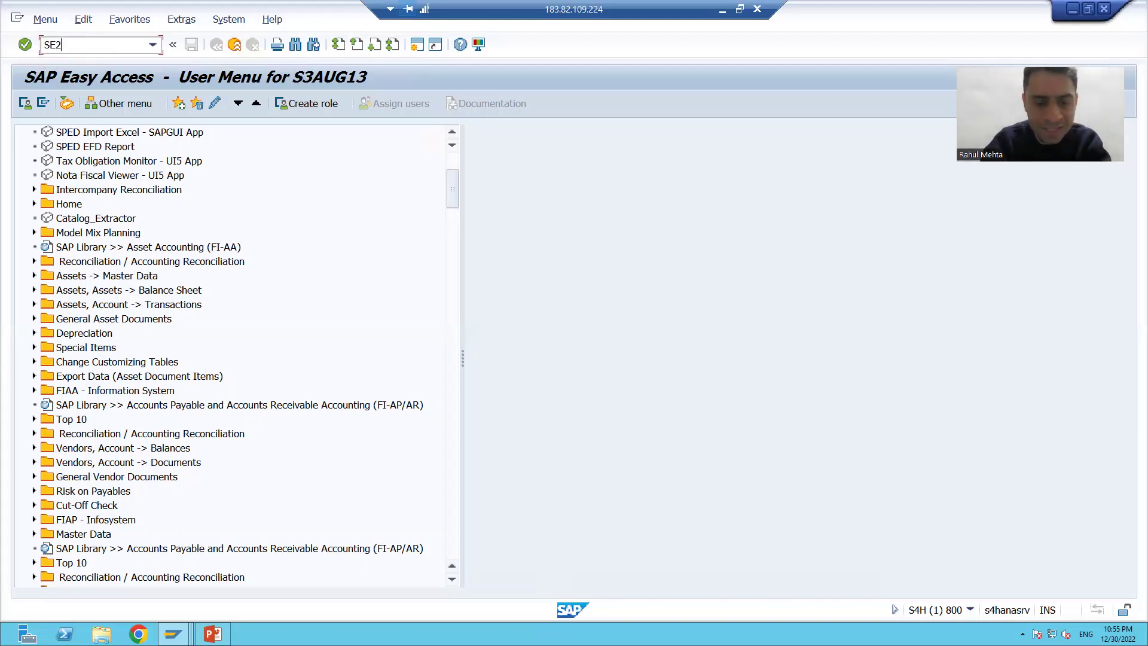
type("4")
key("Return")
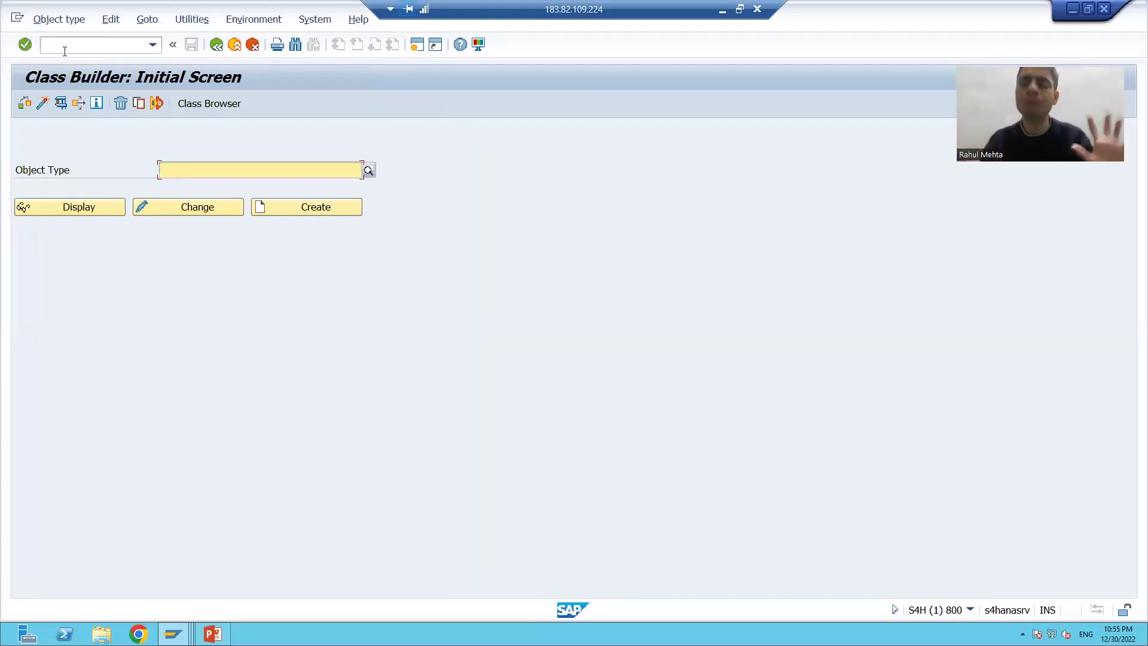
left_click(212, 45)
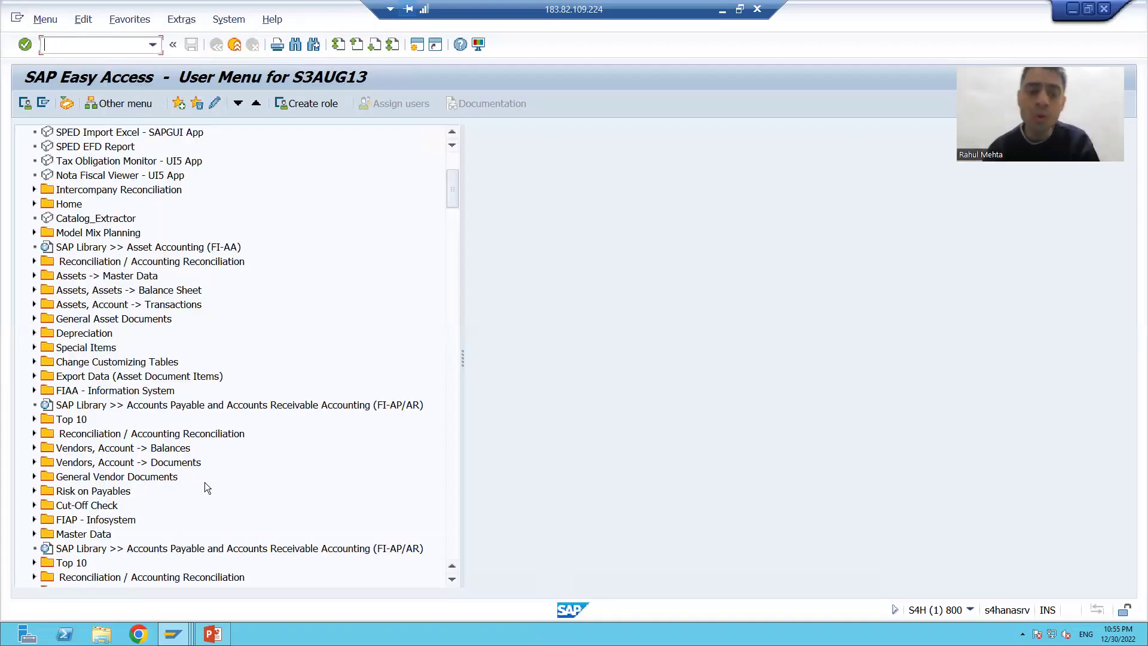
left_click(212, 634)
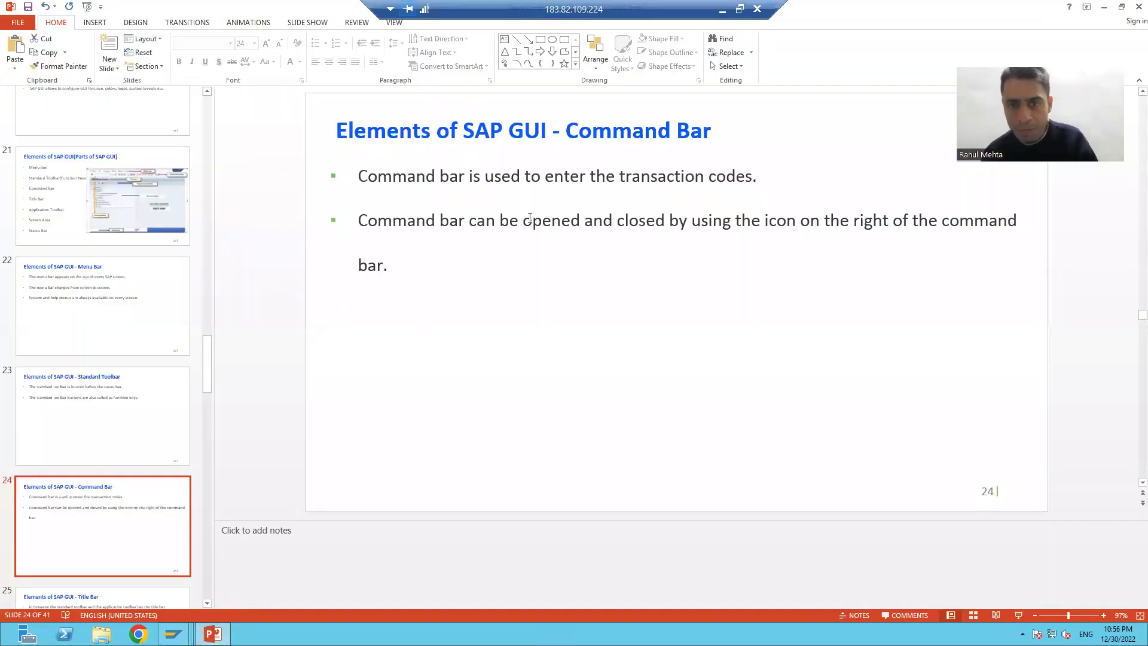
left_click(571, 177)
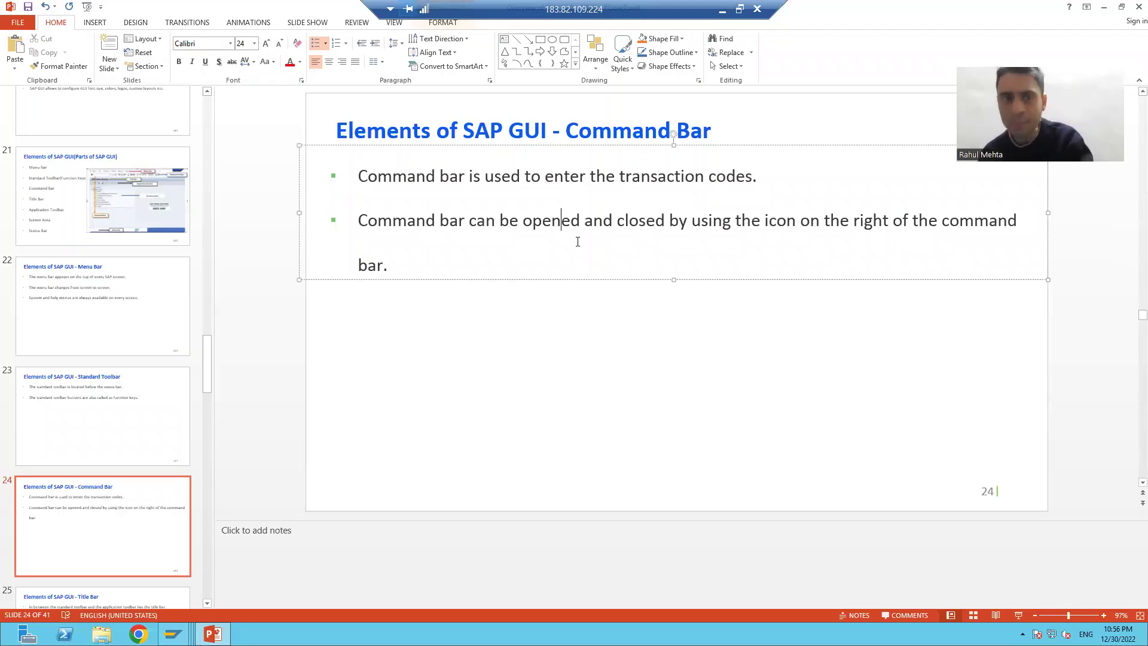
key("alt+Tab")
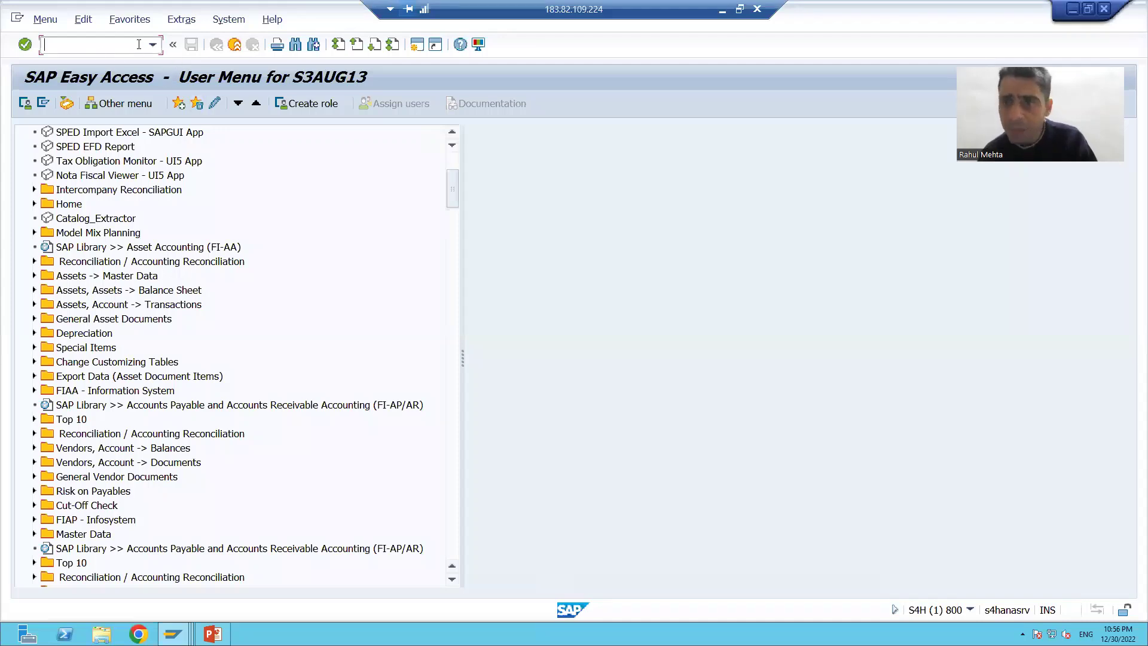
left_click(174, 46)
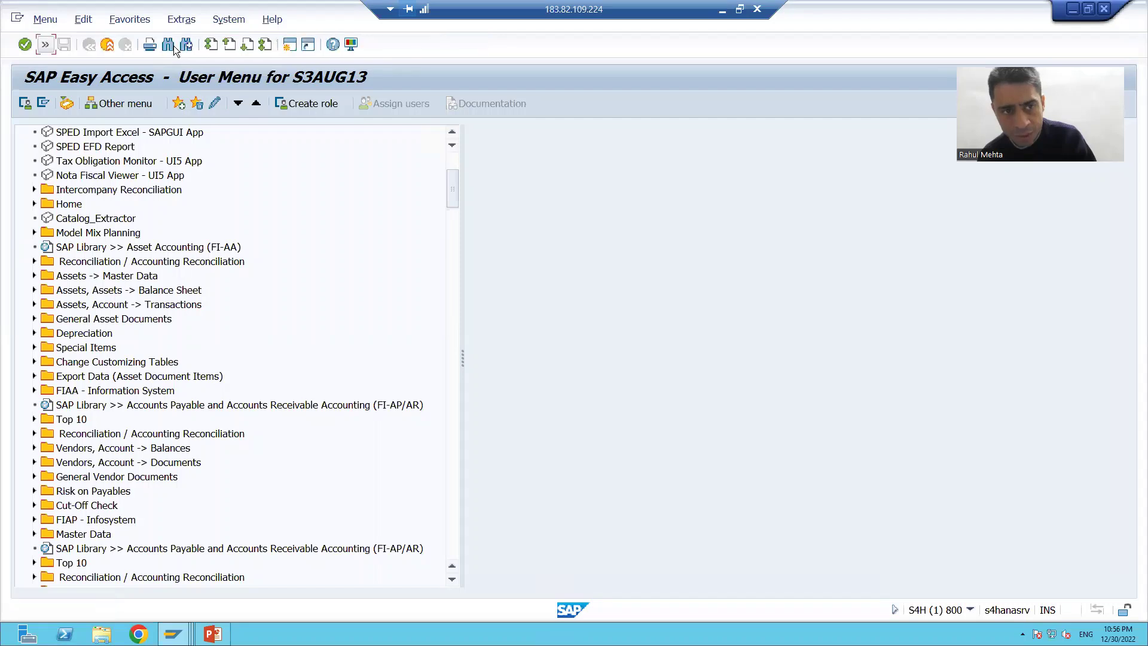
left_click(46, 47)
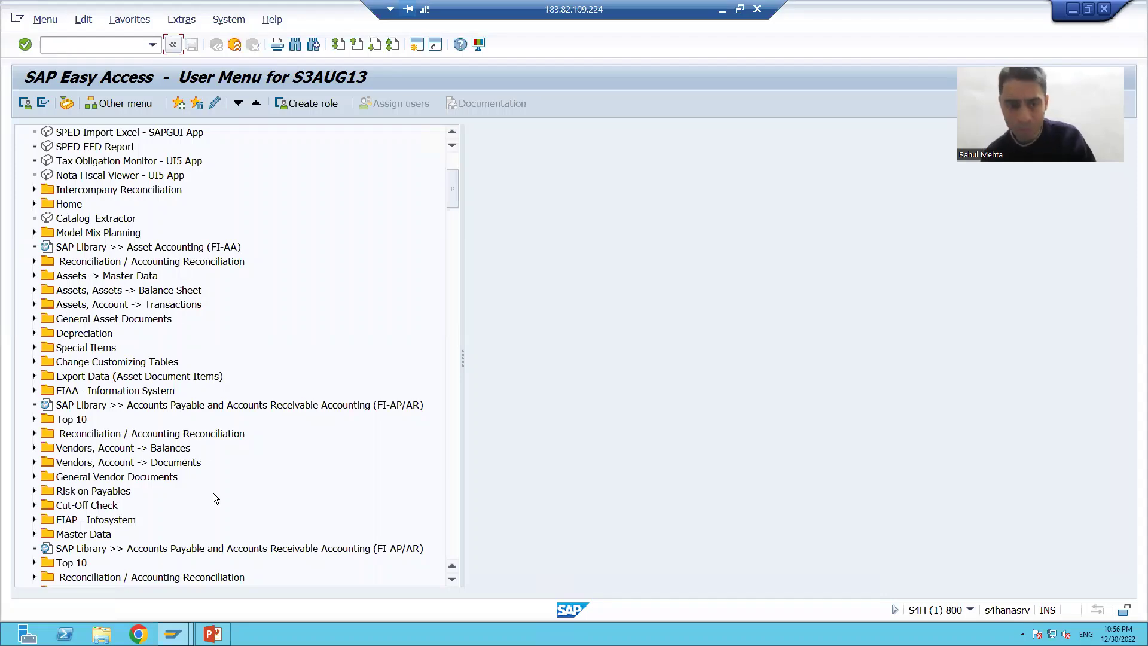
left_click(212, 632)
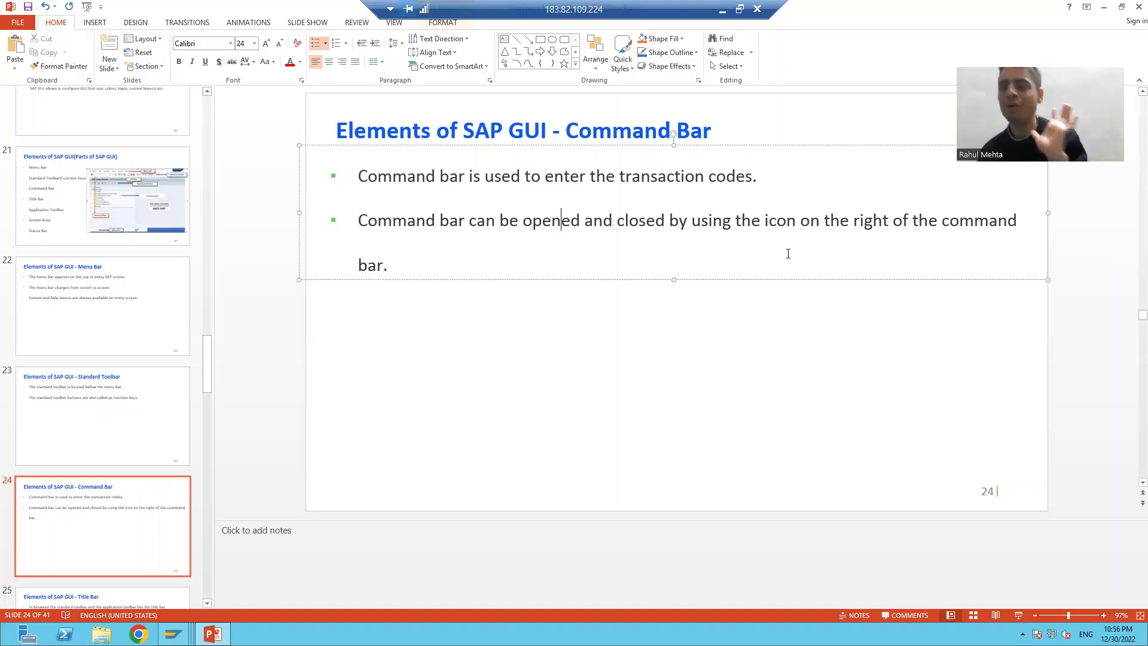
mouse_move(174, 632)
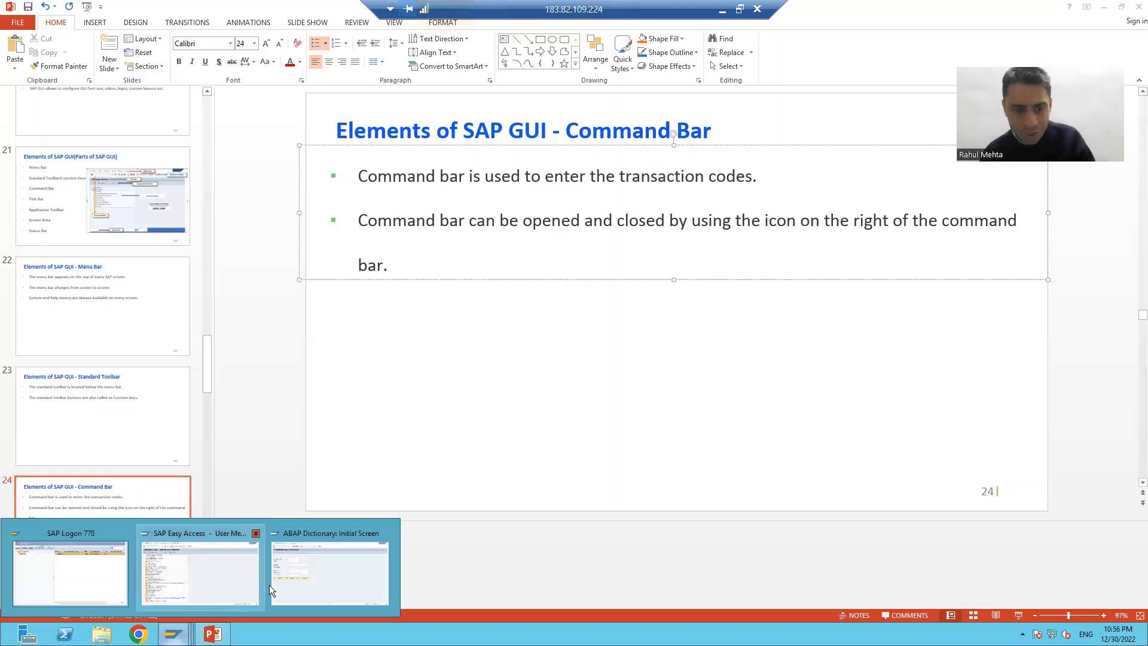
left_click(216, 585)
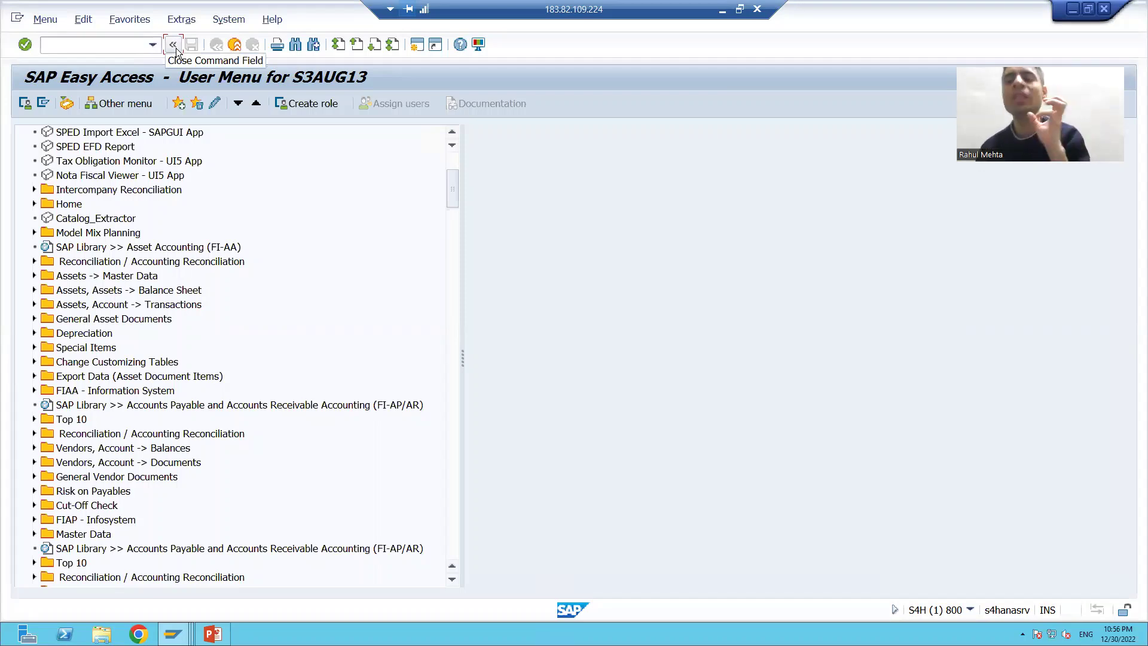
left_click(106, 41)
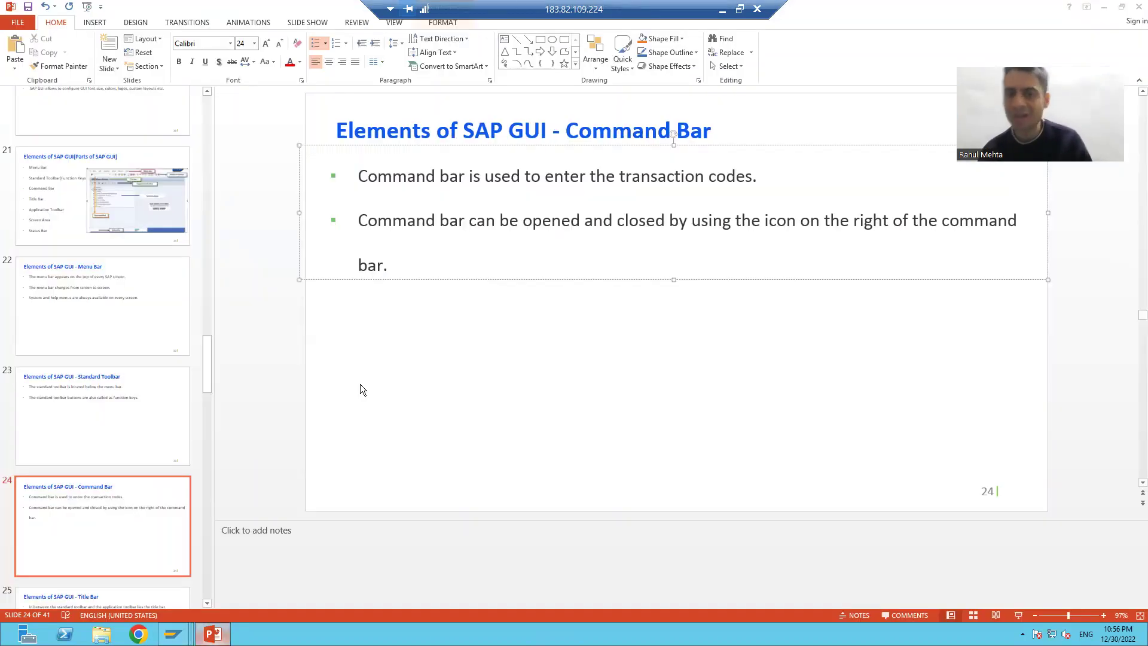
- Return to PowerPoint and select slide 25, Elements of SAP GUI - Title Bar
left_click(212, 634)
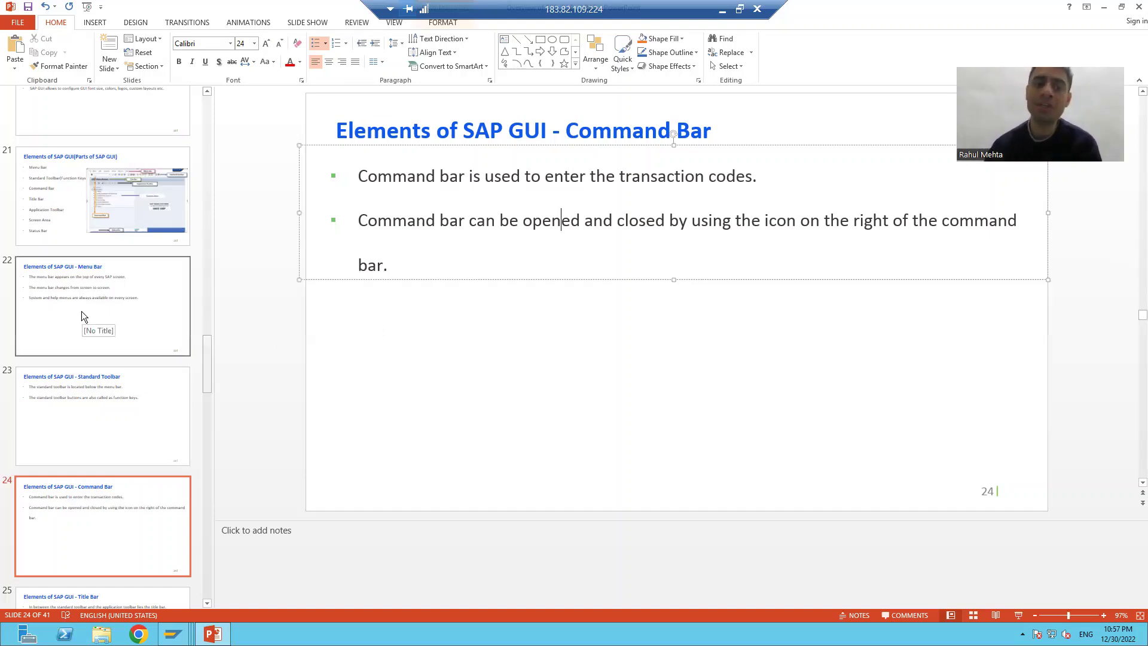
scroll(114, 514, "down", 2)
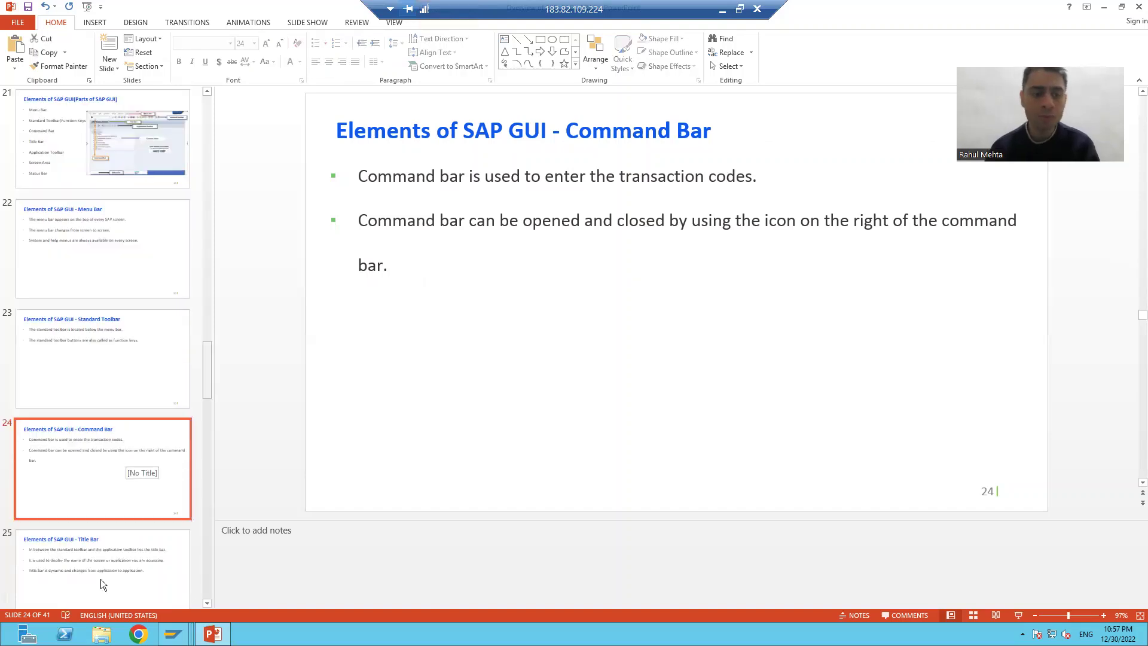
left_click(96, 571)
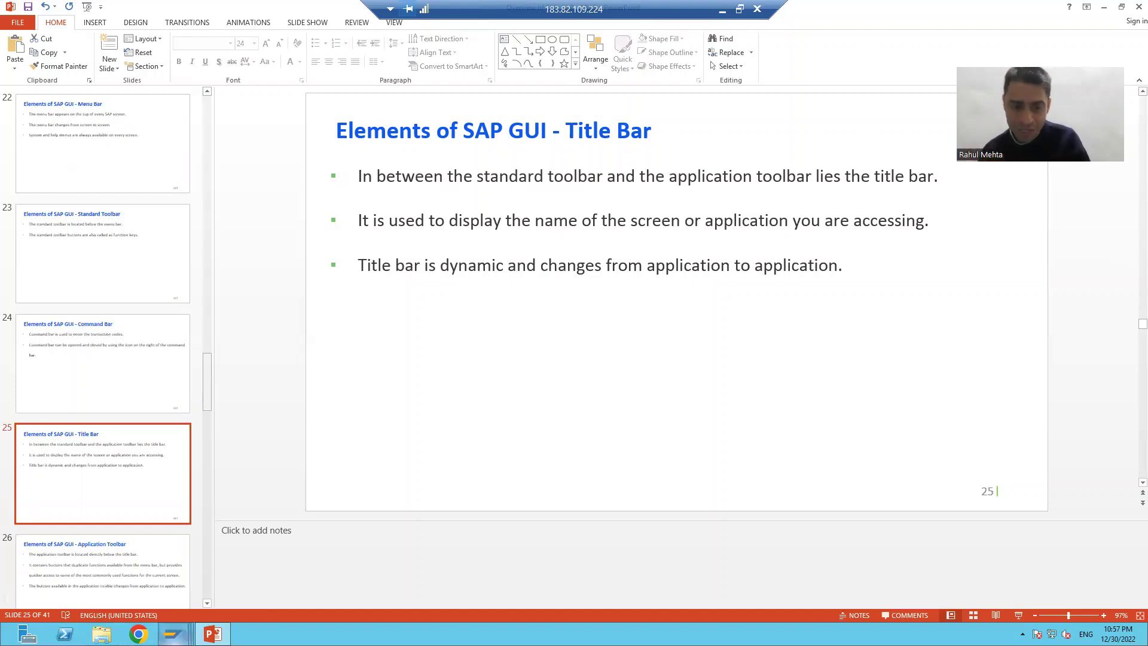
- Bring SAP Easy Access, then the ABAP Dictionary: Initial Screen window, to the front
mouse_move(173, 633)
left_click(237, 577)
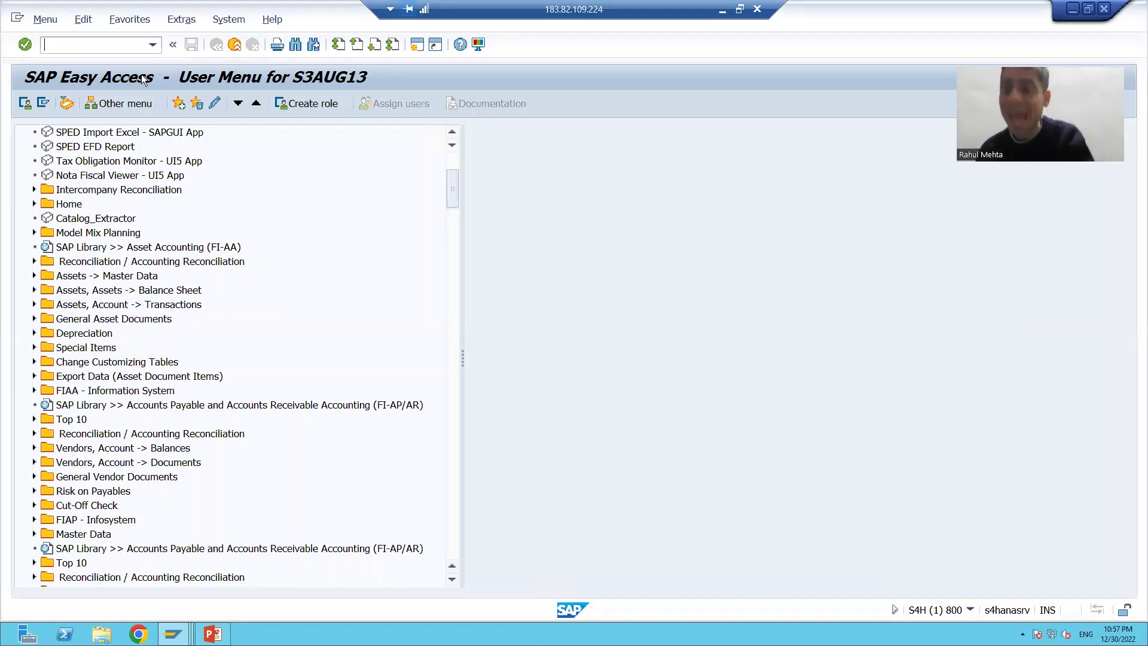
left_click(173, 633)
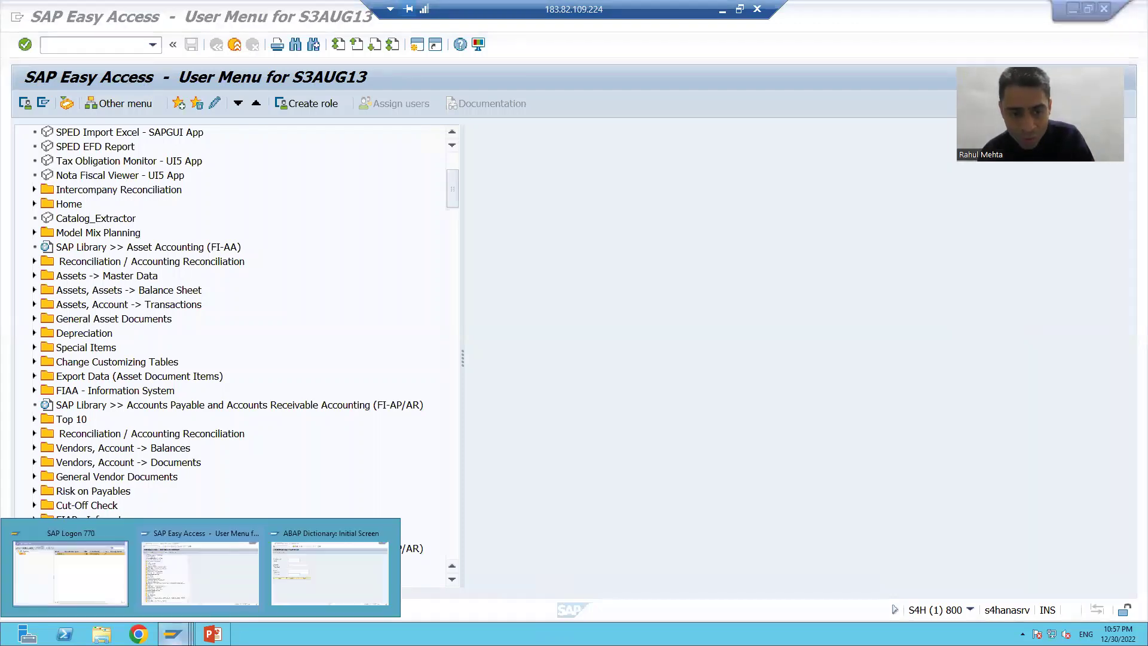
left_click(319, 575)
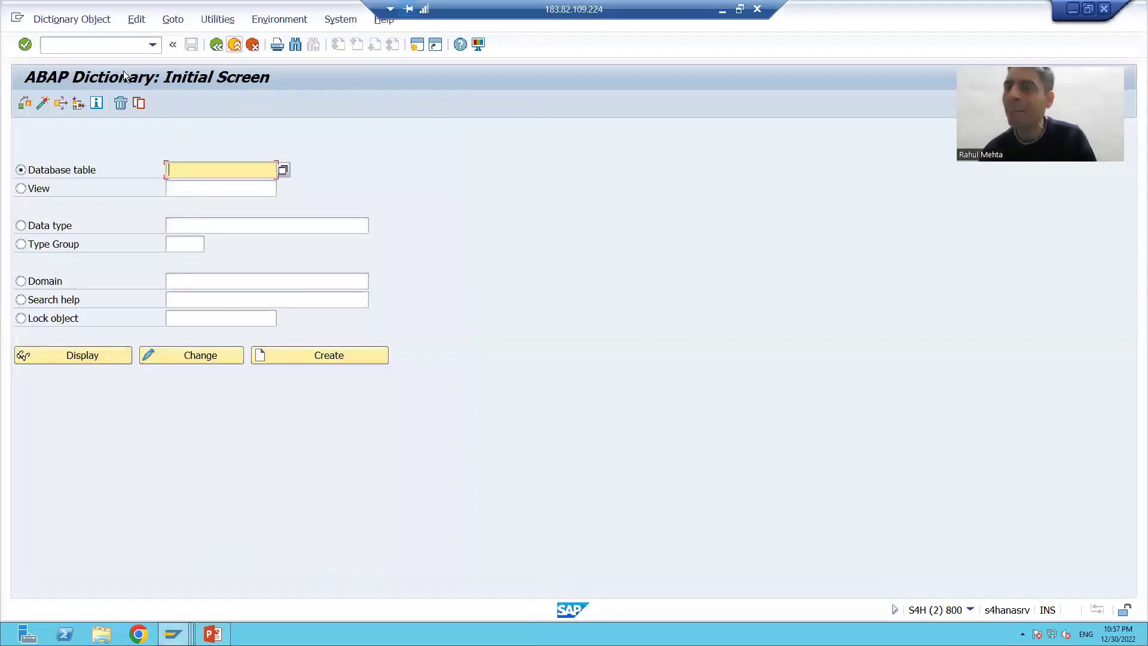
- Open a logon screen for A4H from SAP Logon 770, then return to the Title Bar slide
left_click(173, 633)
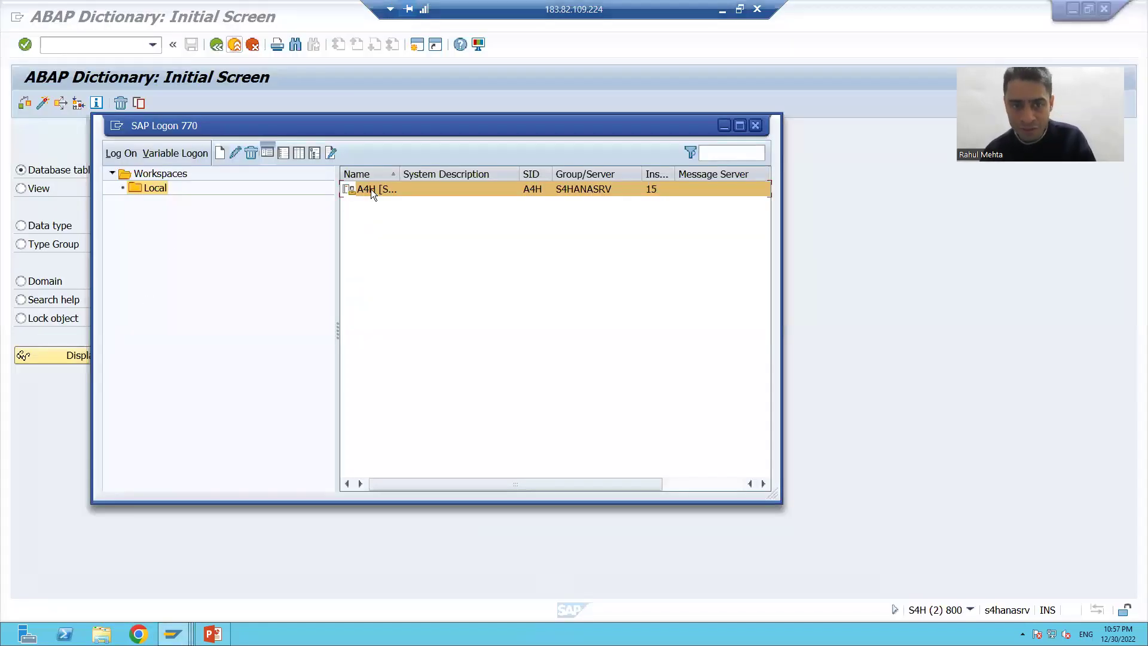
double_click(370, 191)
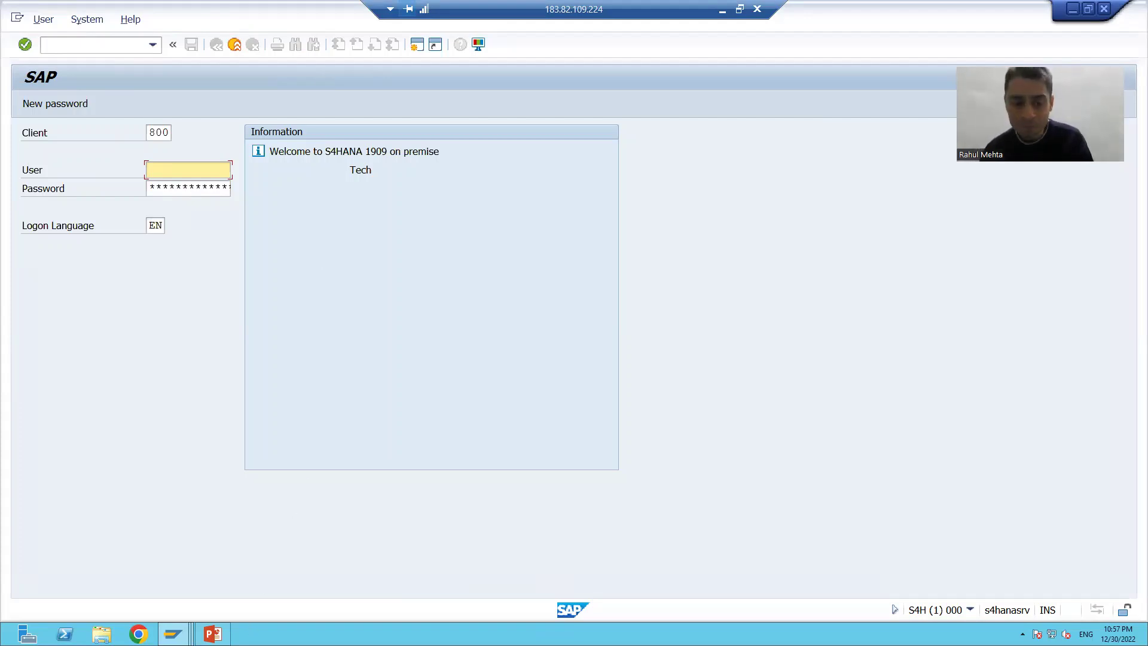
left_click(213, 633)
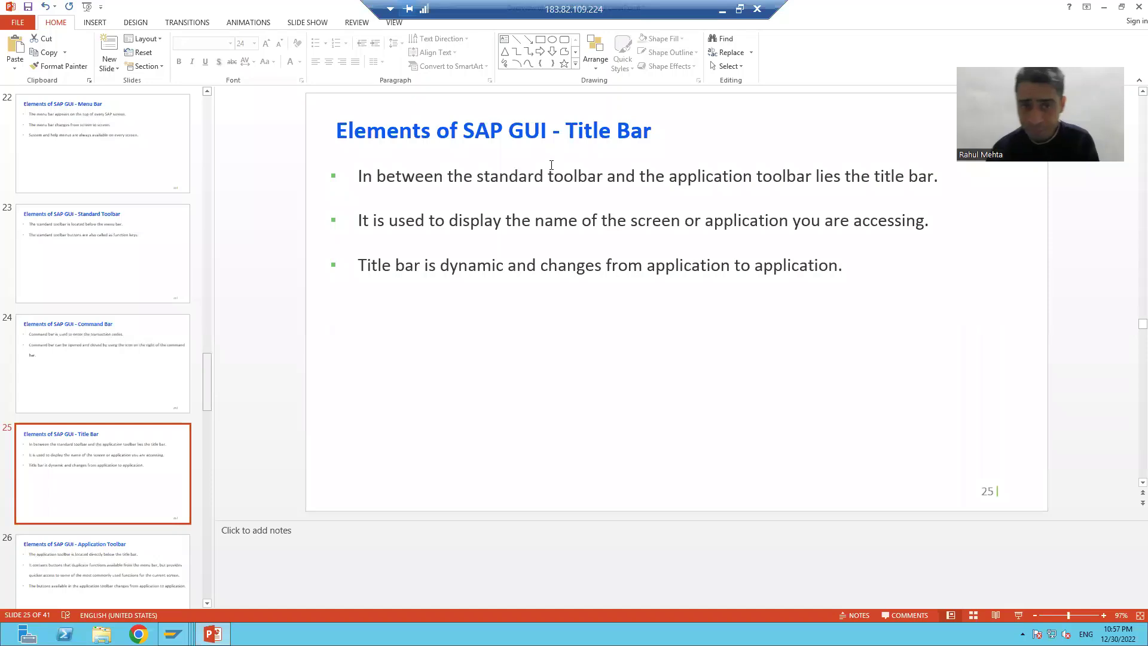
- Point to the first bullet's word 'application' and show SAP Easy Access's title
left_click(596, 199)
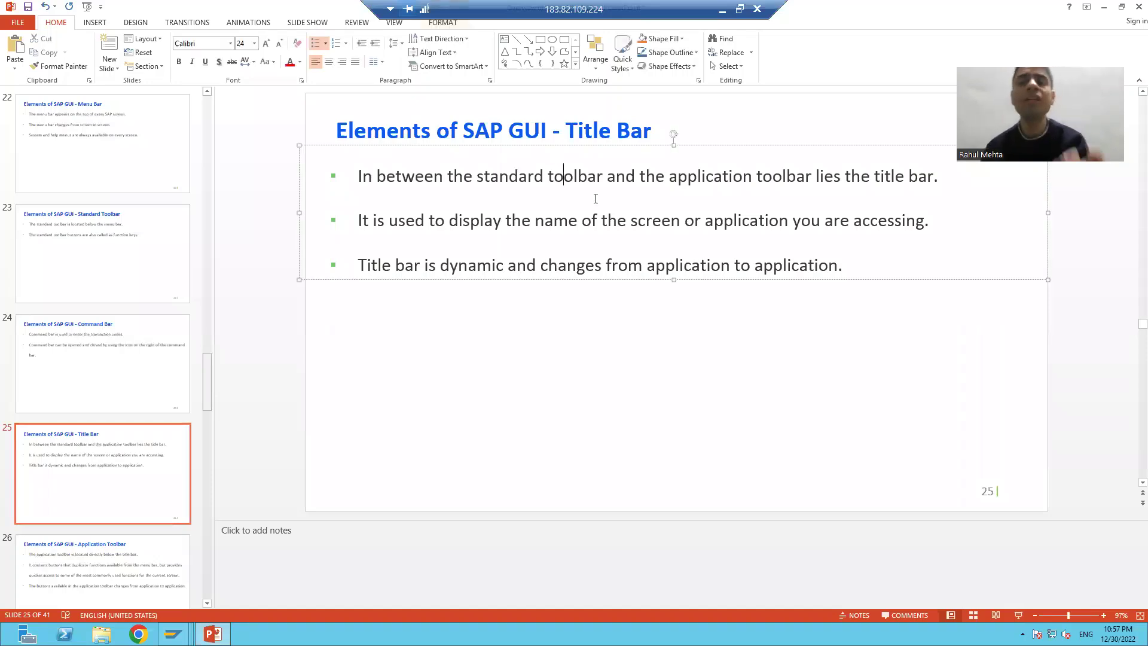
left_click(745, 175)
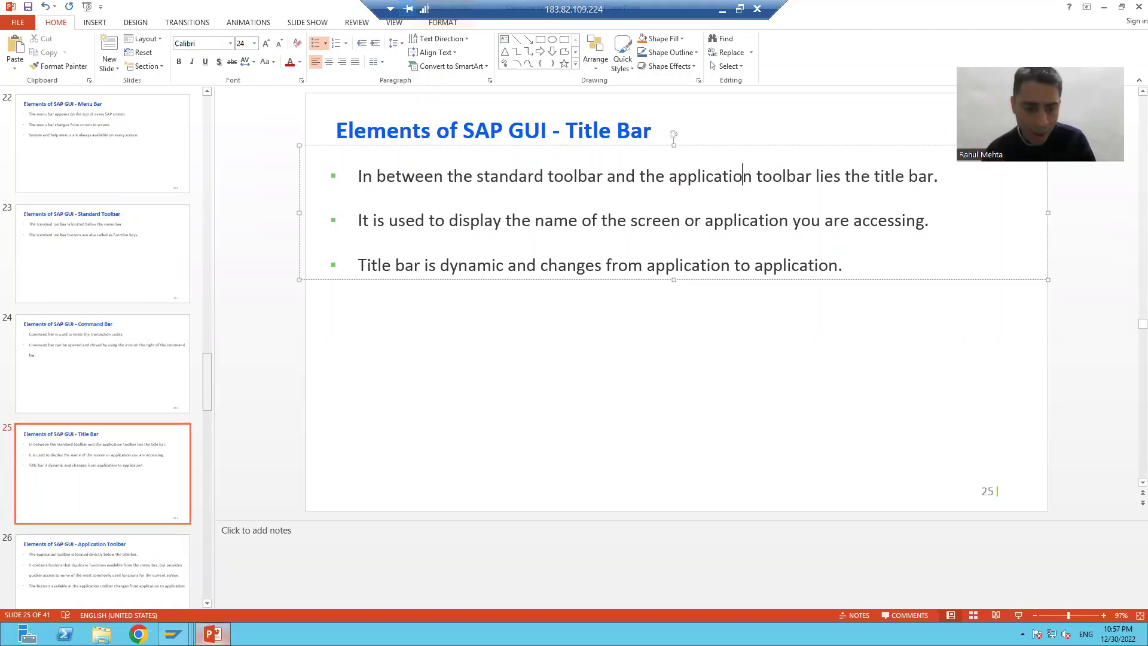
mouse_move(174, 634)
left_click(234, 572)
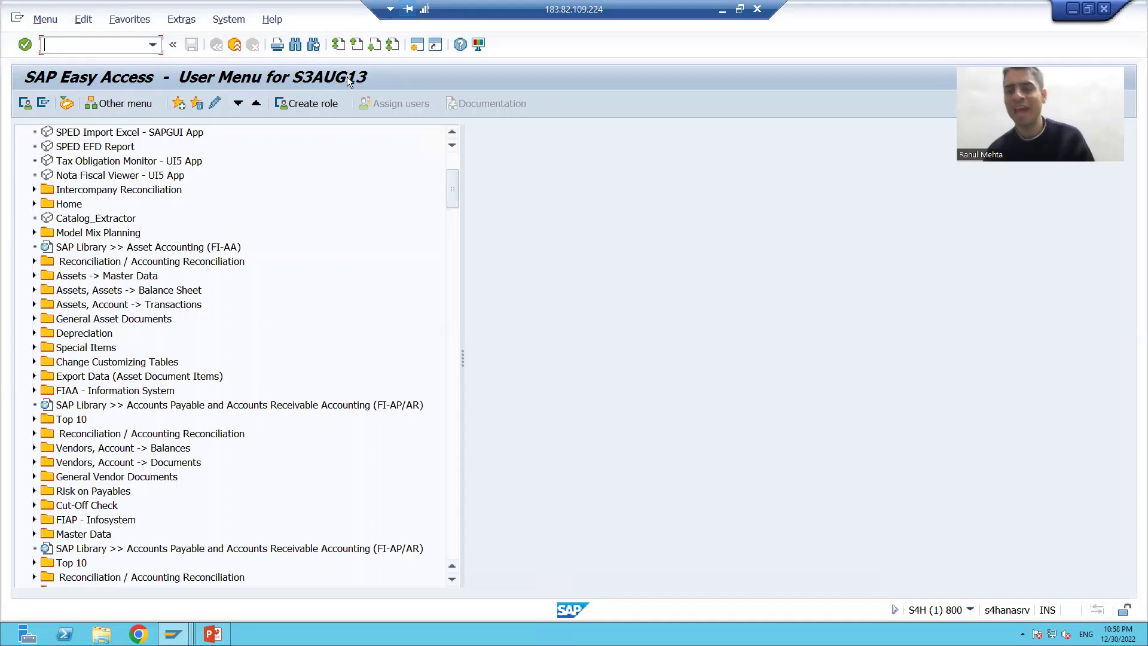
- Back on the Title Bar slide, indicate the screen-name bullet, then switch to SAP
left_click(213, 633)
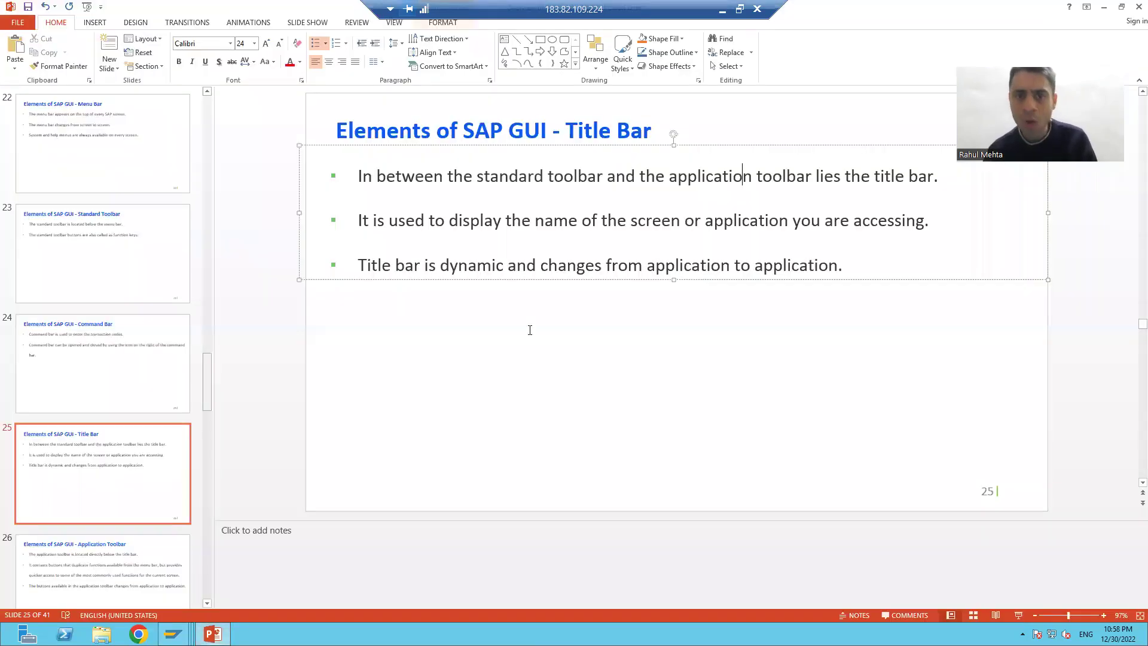
left_click(591, 222)
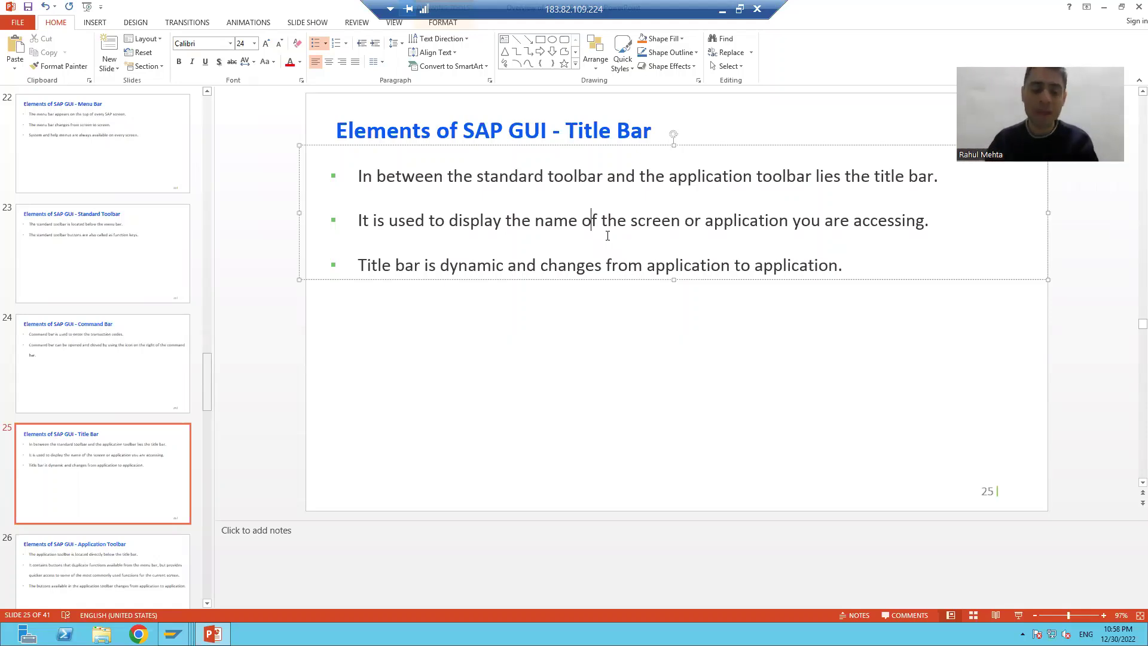
key("alt+Tab")
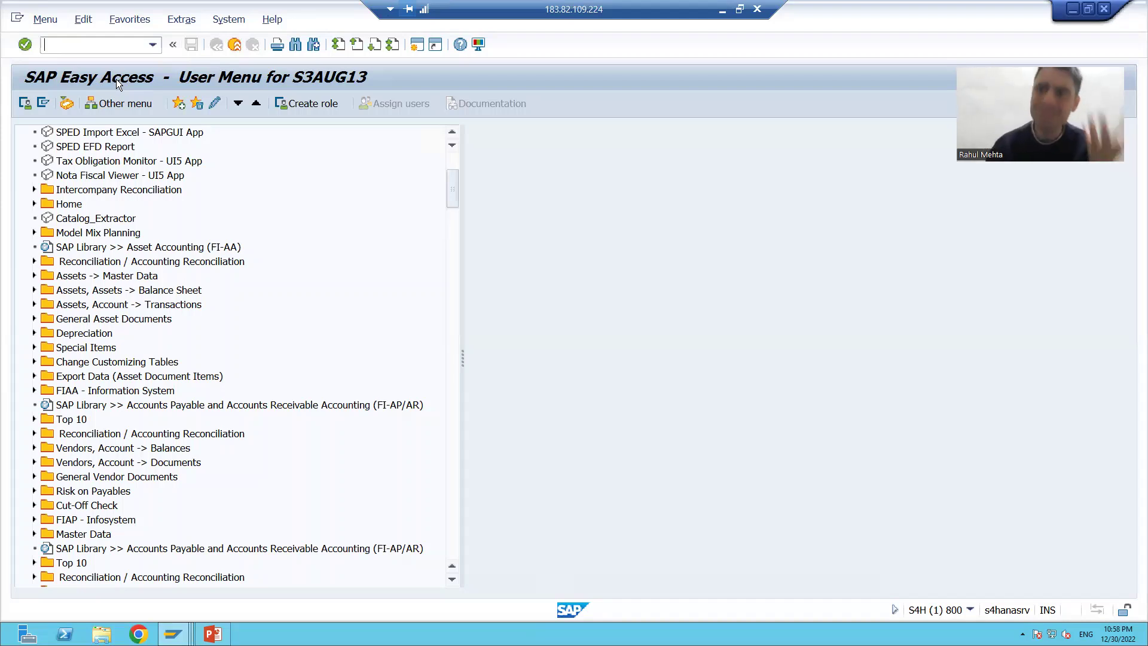
- Show the ABAP Dictionary: Initial Screen session, then return to PowerPoint's Title Bar slide
mouse_move(172, 633)
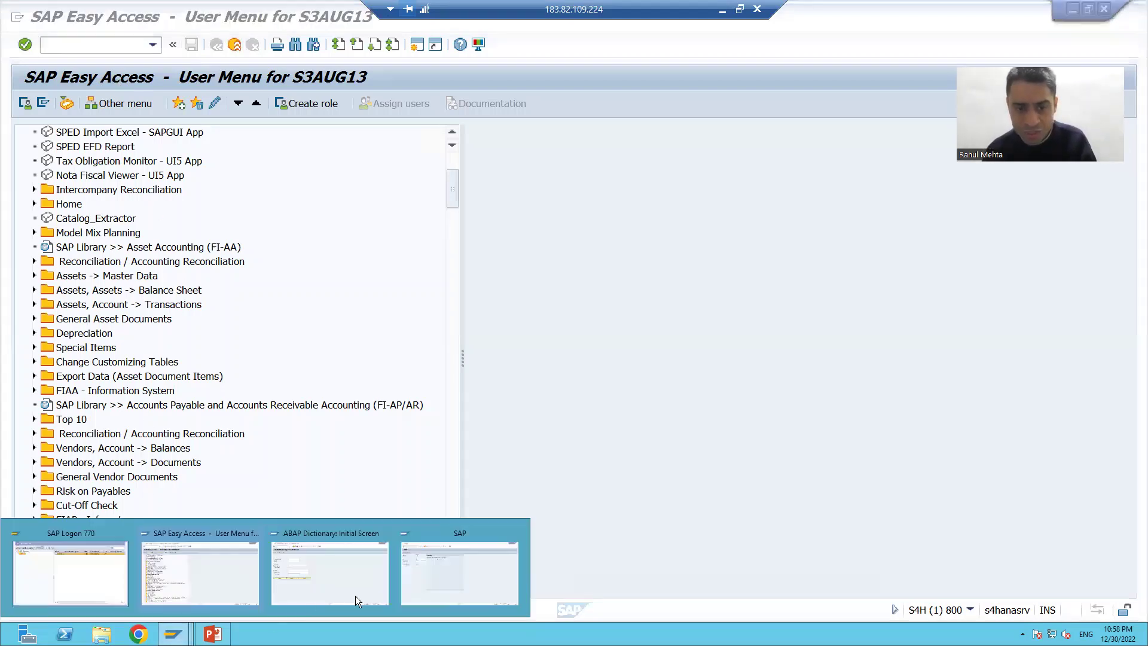
left_click(351, 574)
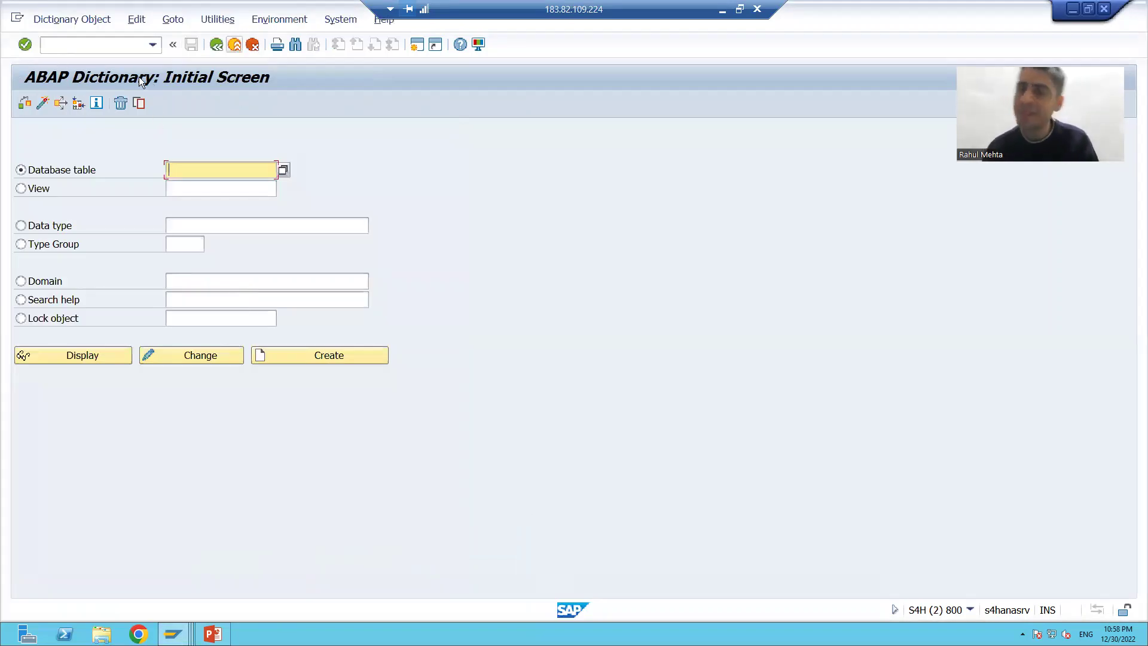
left_click(212, 633)
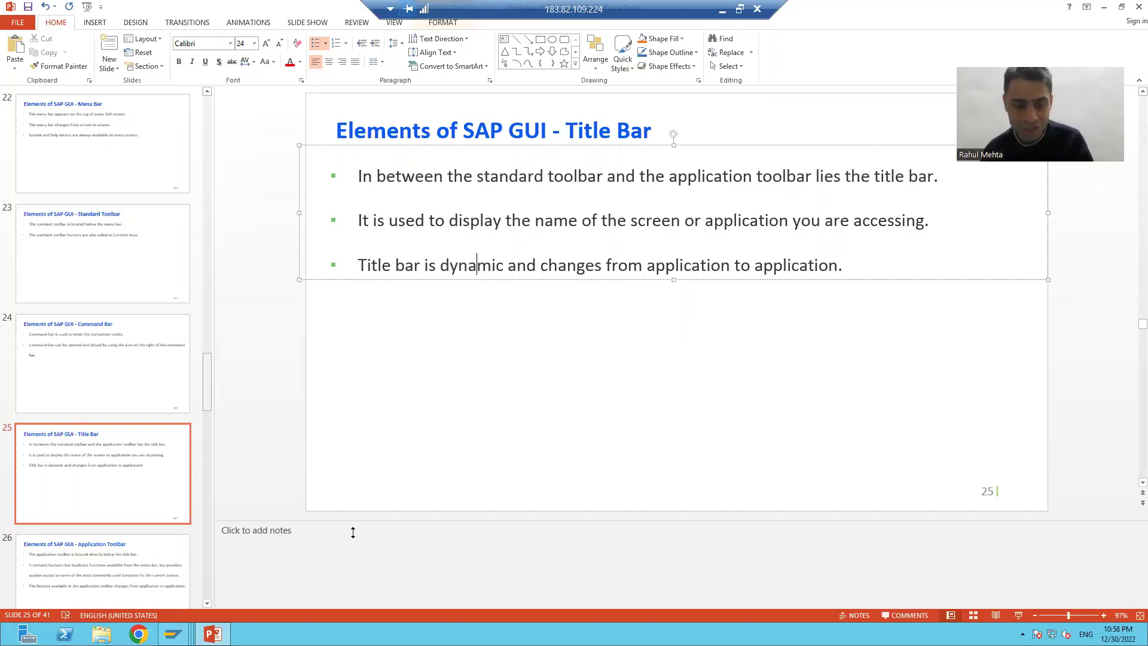
mouse_move(173, 634)
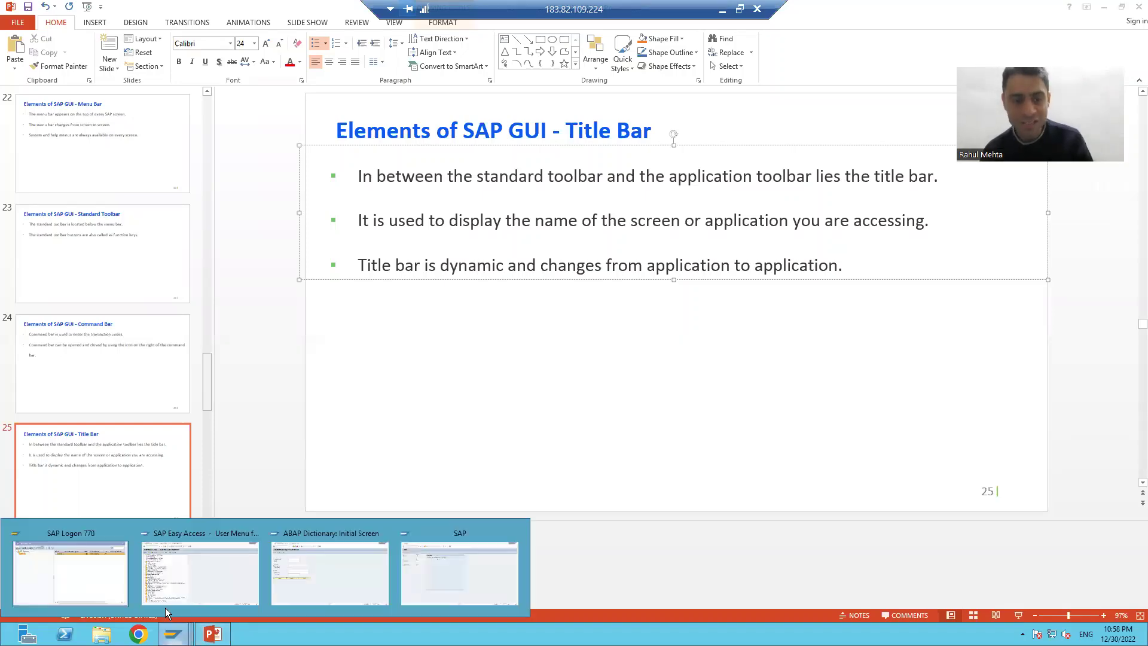
left_click(184, 576)
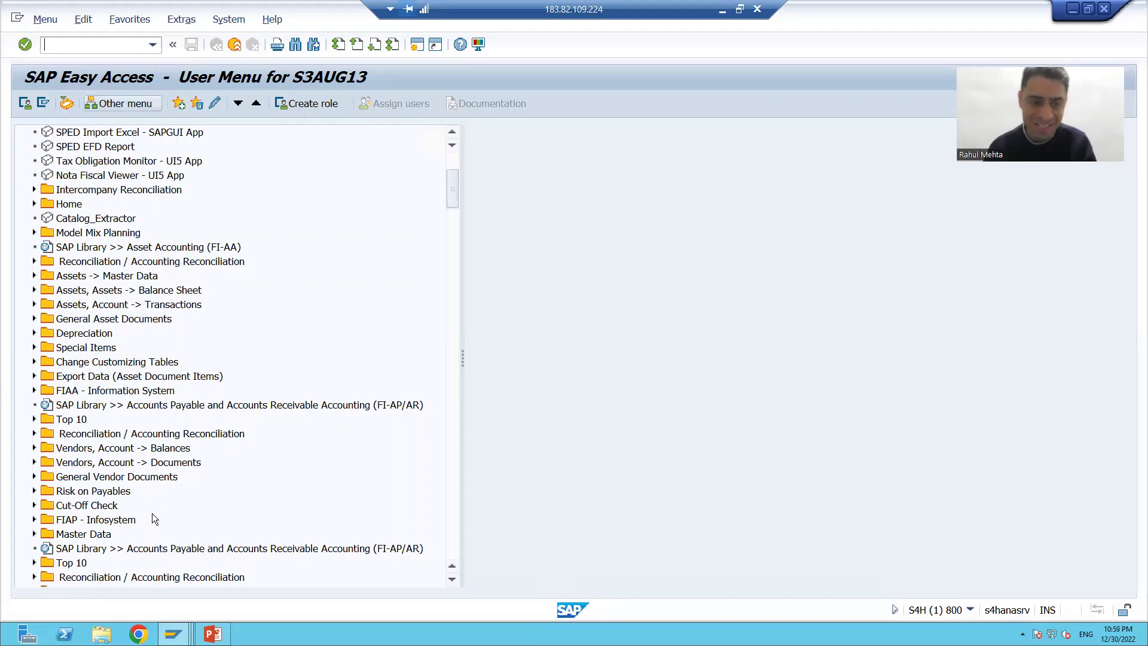
left_click(173, 633)
left_click(321, 569)
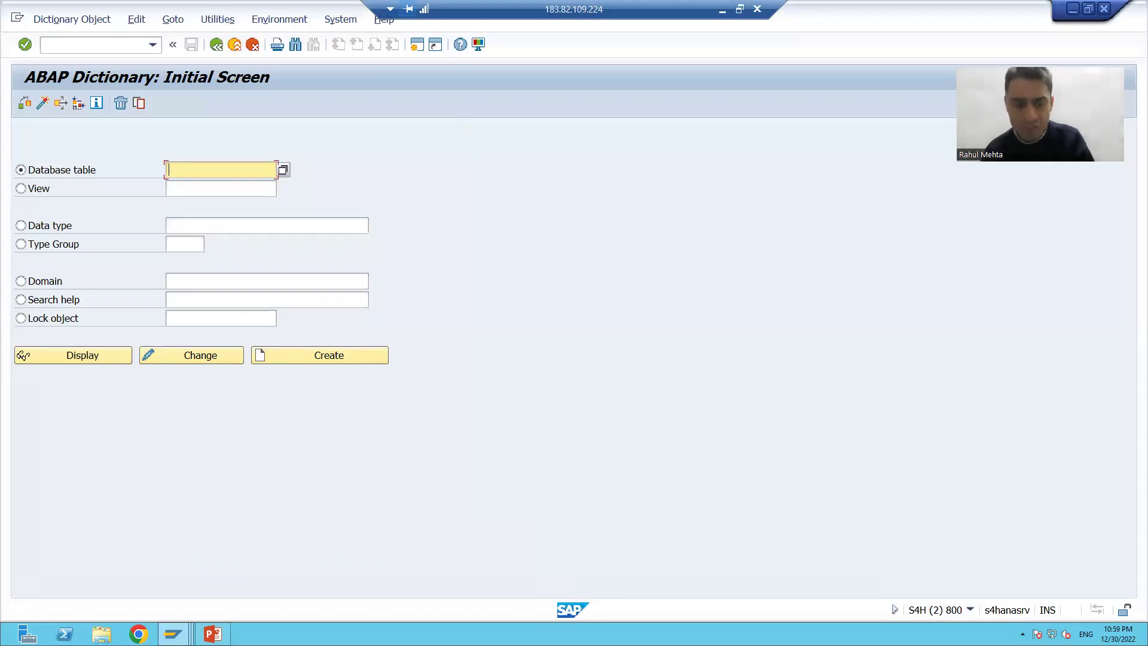
key("alt+Tab")
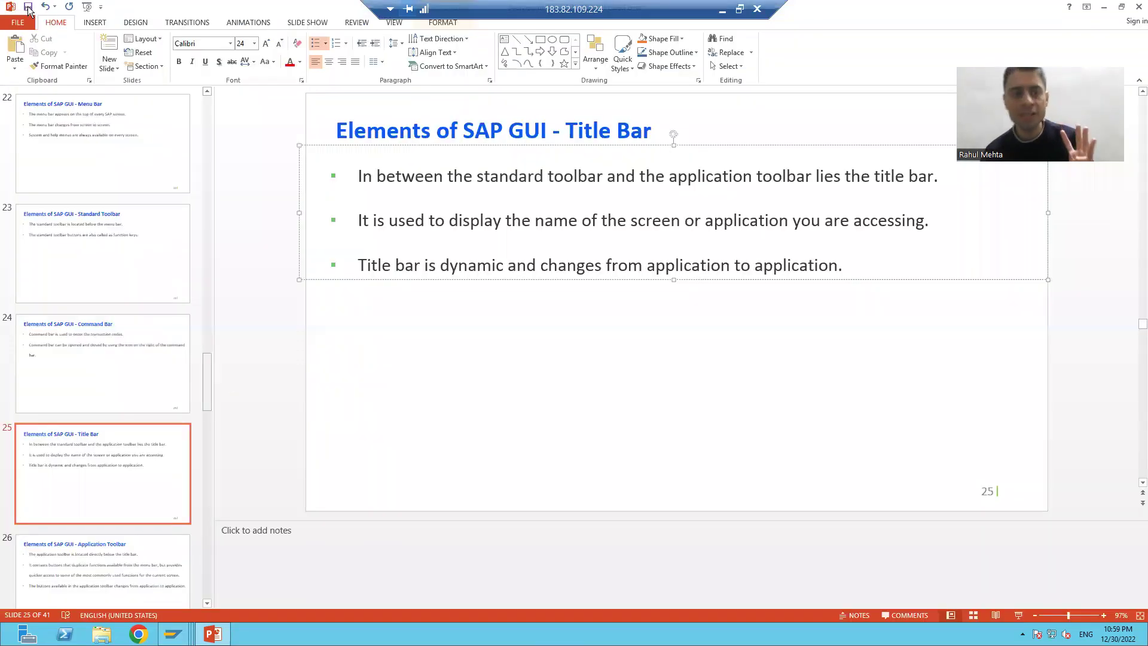